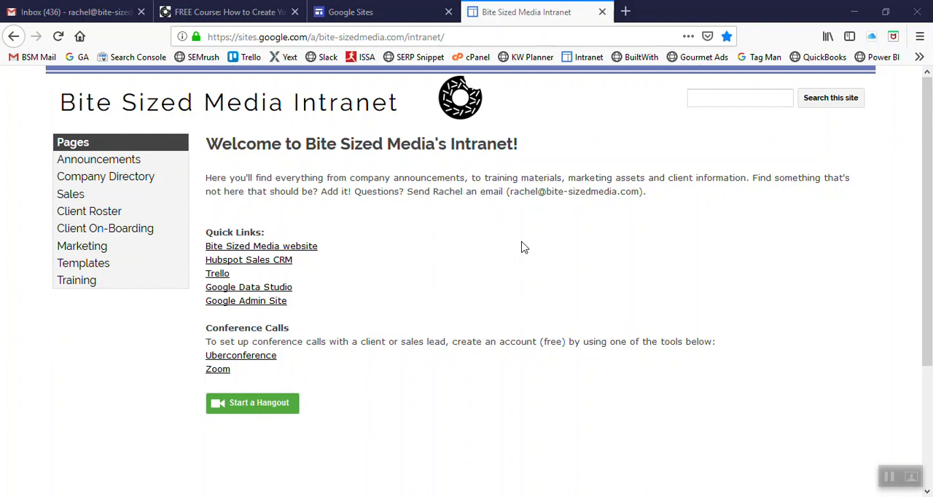
Step: Switch to the Google Sites page at sites.google.com/new and create a new blank site
left_click(342, 11)
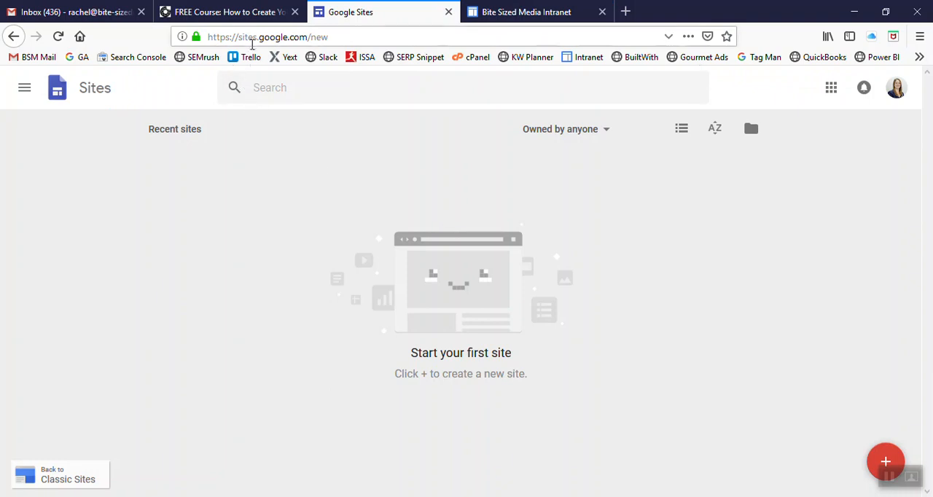
left_click(252, 38)
left_click(313, 38)
left_click_drag(333, 40, 314, 40)
key("BackSpace")
key("Return")
left_click(340, 40)
left_click(382, 41)
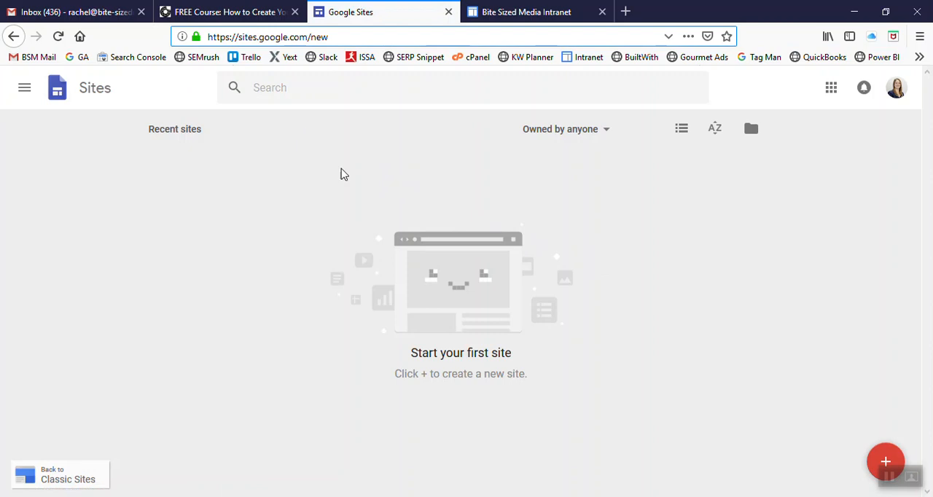
left_click(456, 304)
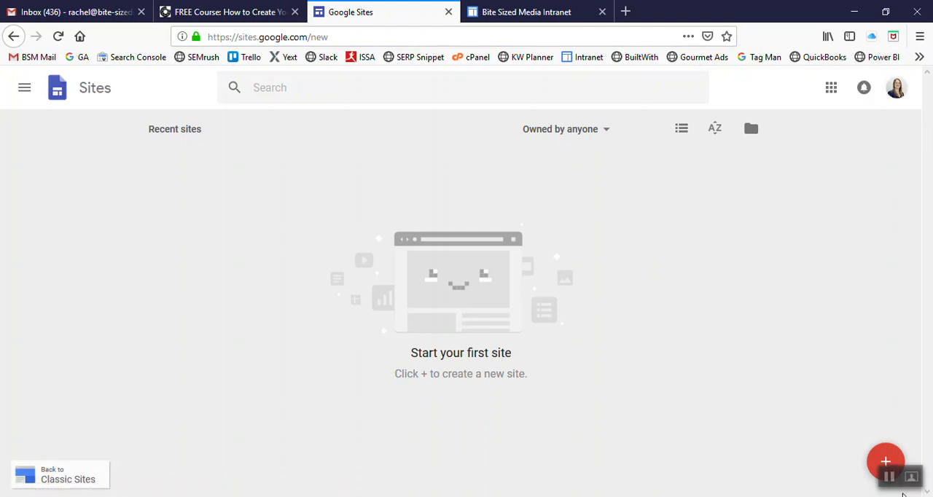
left_click(886, 459)
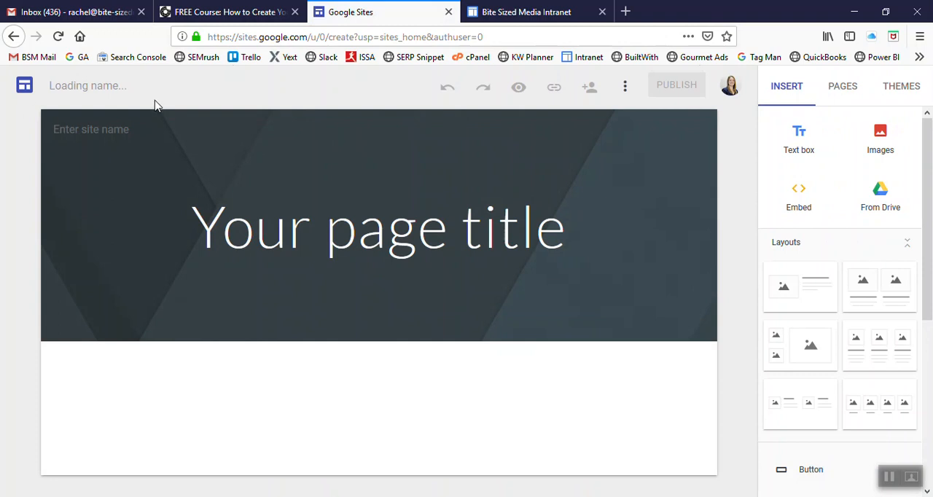
Step: Set the header's page title to "Hyperlocal SEO Academy" and check the options for changing the header image
left_click(296, 221)
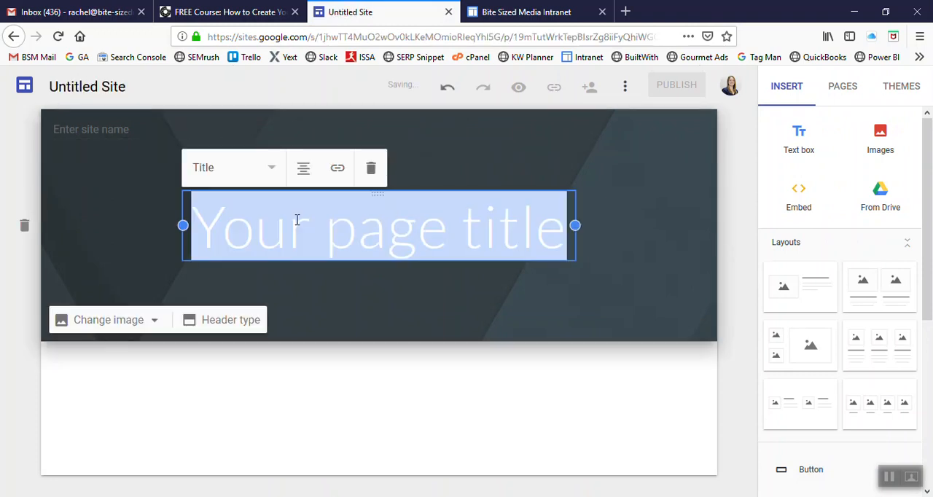
type("Hyperlo")
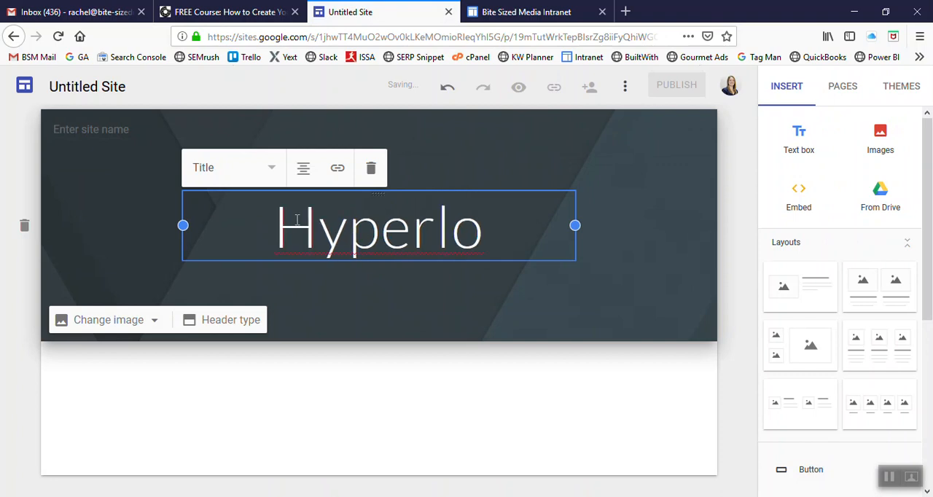
type("cal SEO")
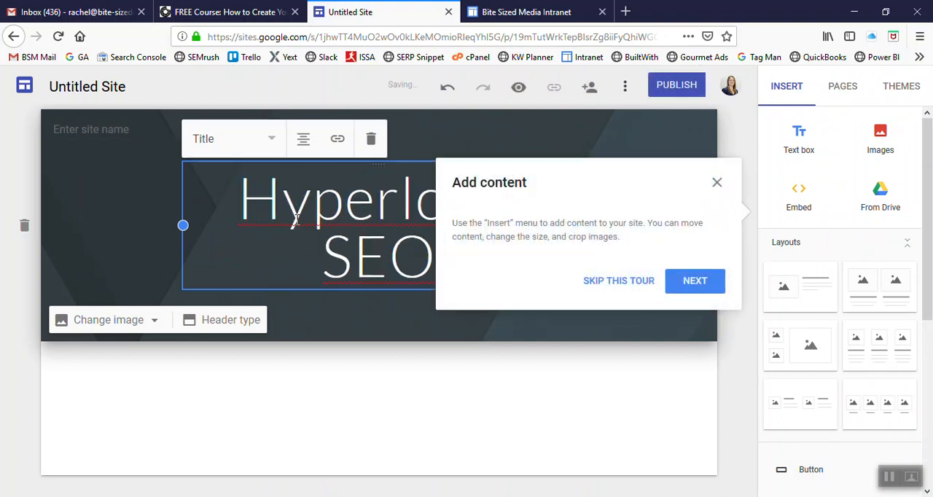
left_click(717, 184)
left_click(465, 250)
type("A")
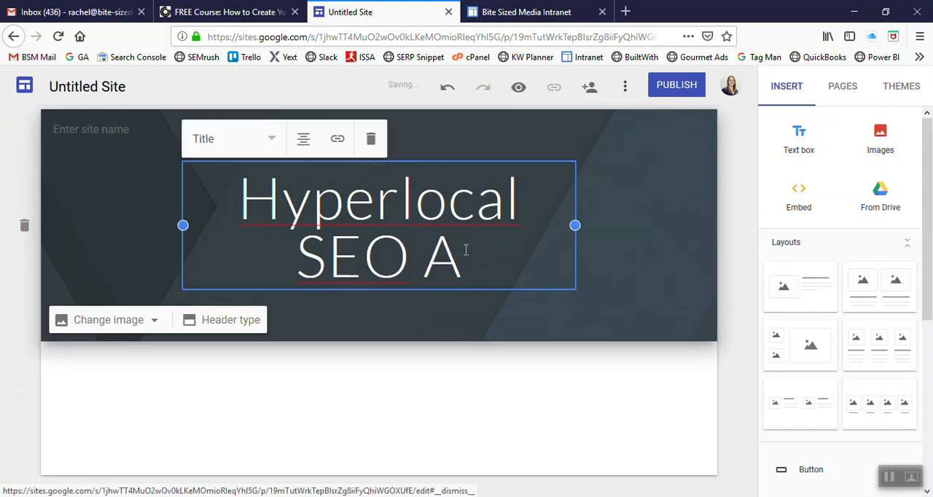
type("cademy")
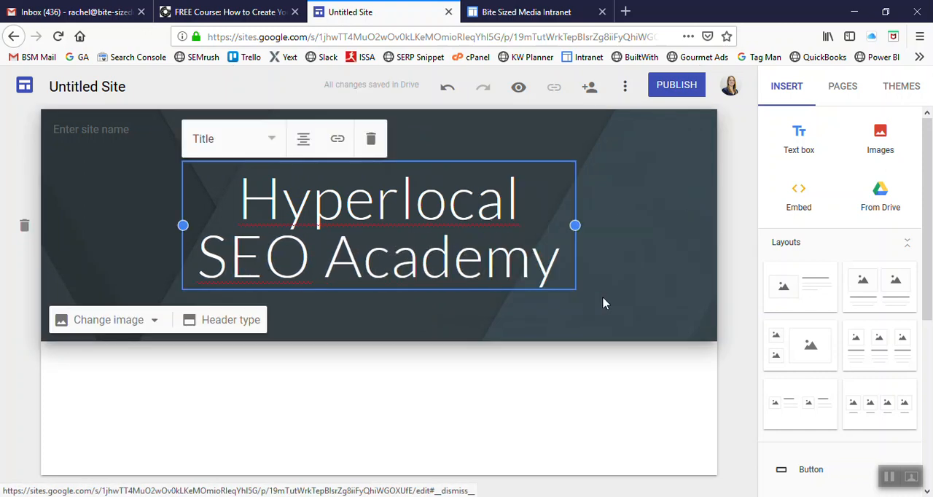
left_click(605, 304)
left_click(139, 323)
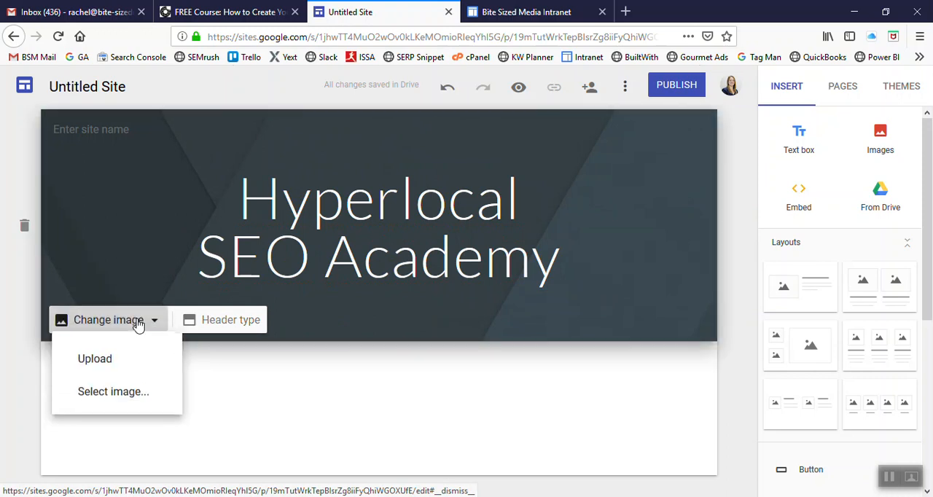
left_click(109, 369)
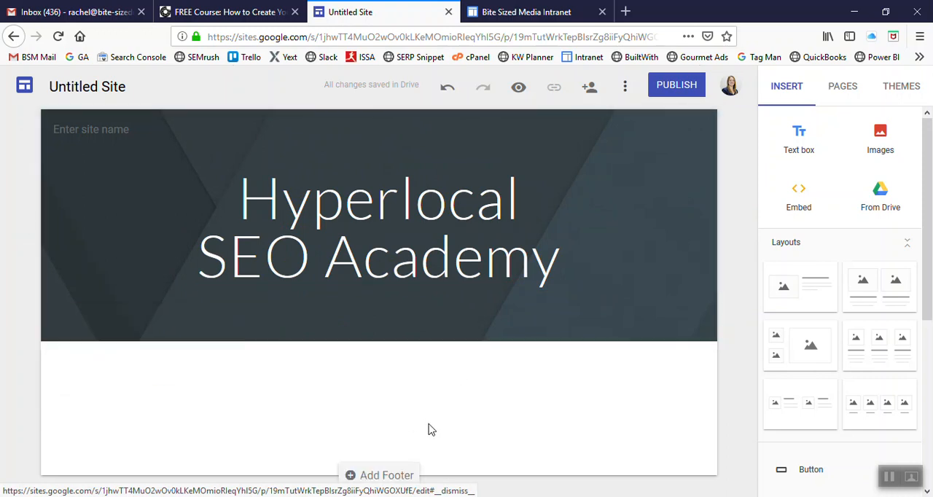
Step: Add a footer with the centered text "Hyperlocal SEO Academy Online Courses"
left_click(387, 474)
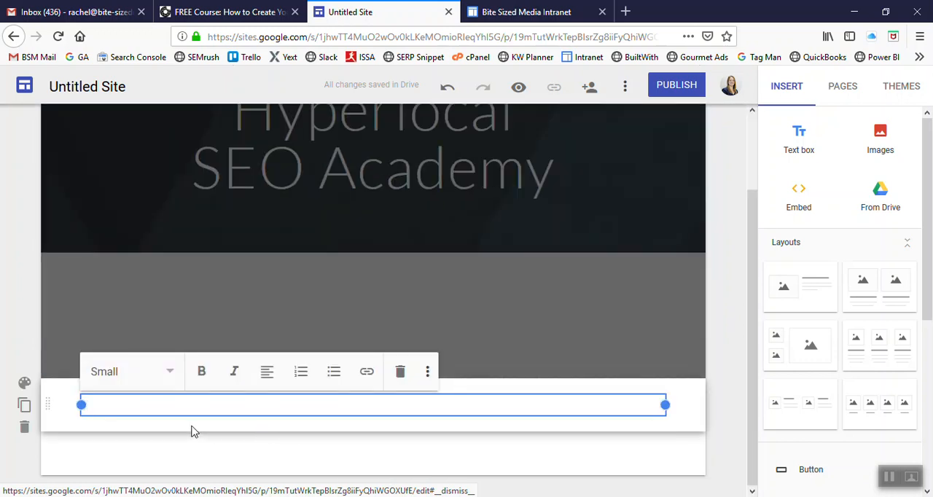
type("Hyperlocal SEO Aca")
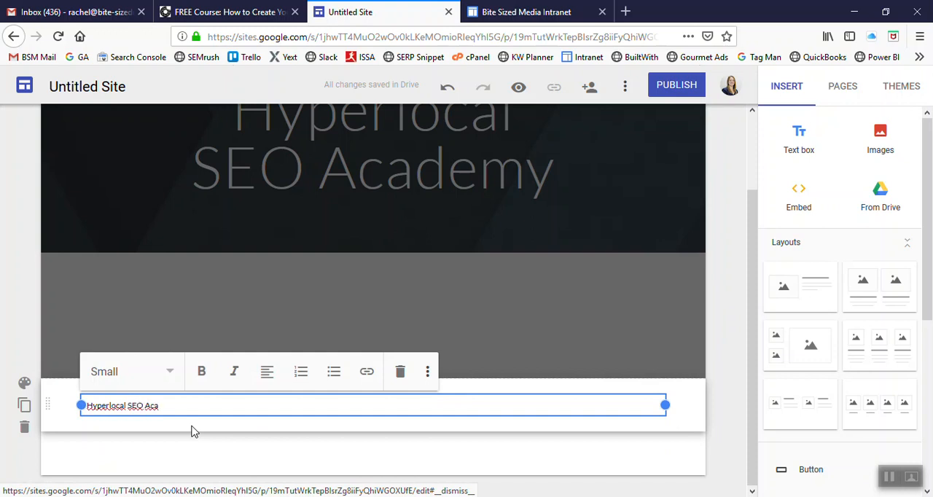
type("dem")
type("y Online Courses")
left_click(266, 372)
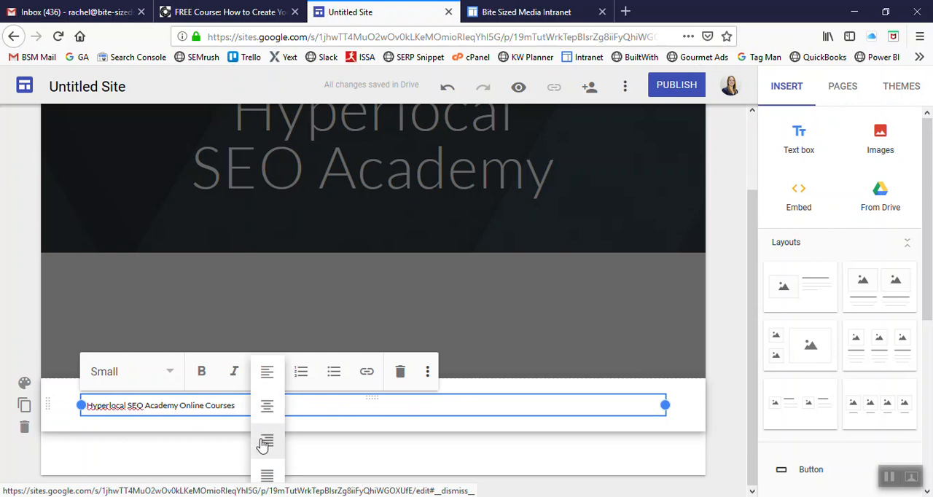
left_click(267, 406)
left_click(570, 356)
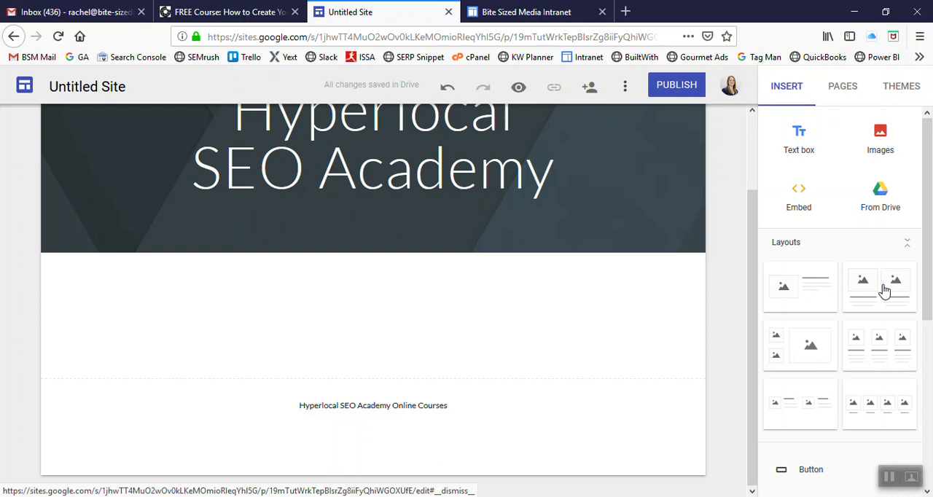
left_click_drag(927, 291, 902, 445)
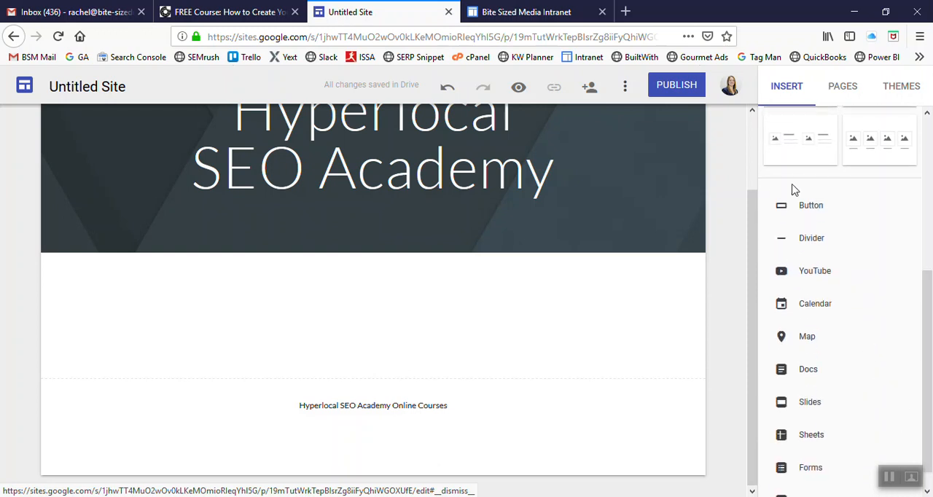
scroll(778, 240, "up", 2)
left_click_drag(927, 366, 929, 442)
left_click(910, 437)
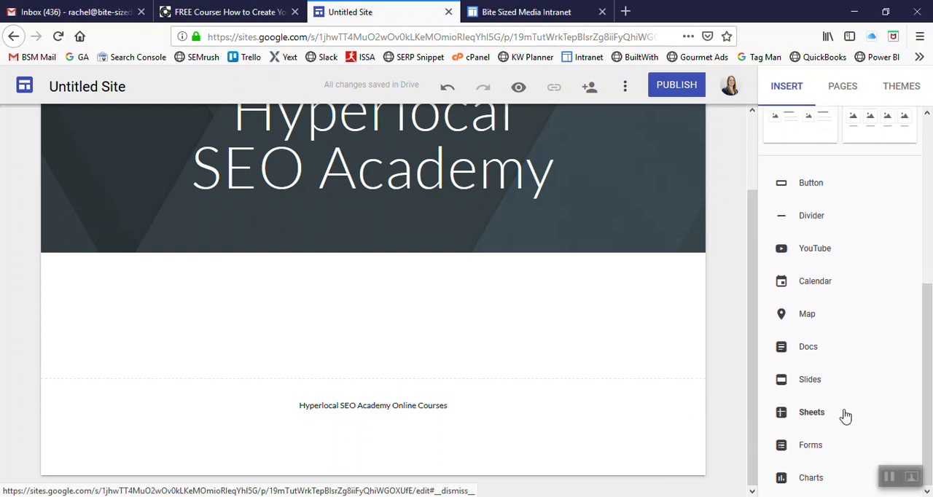
left_click_drag(930, 392, 923, 219)
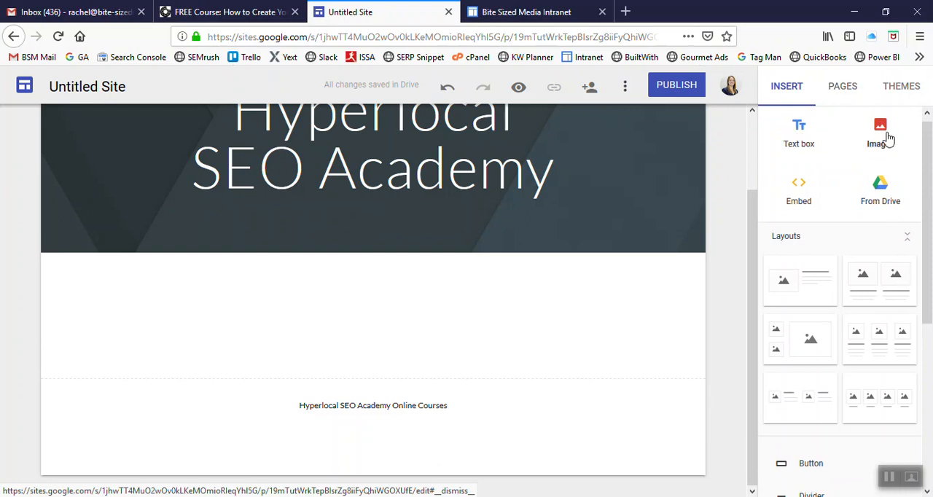
Step: Start publishing the site to the web and set its web address to hyperlocalseoacademy
left_click(686, 90)
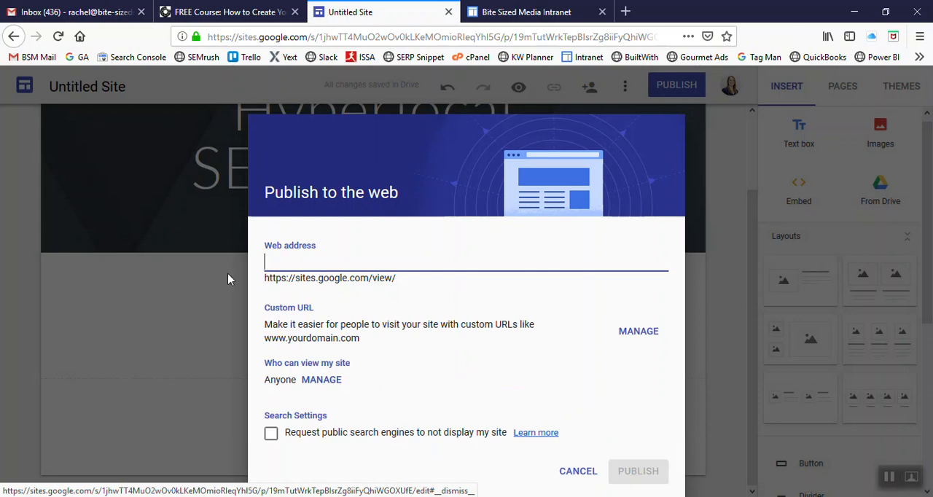
type("test")
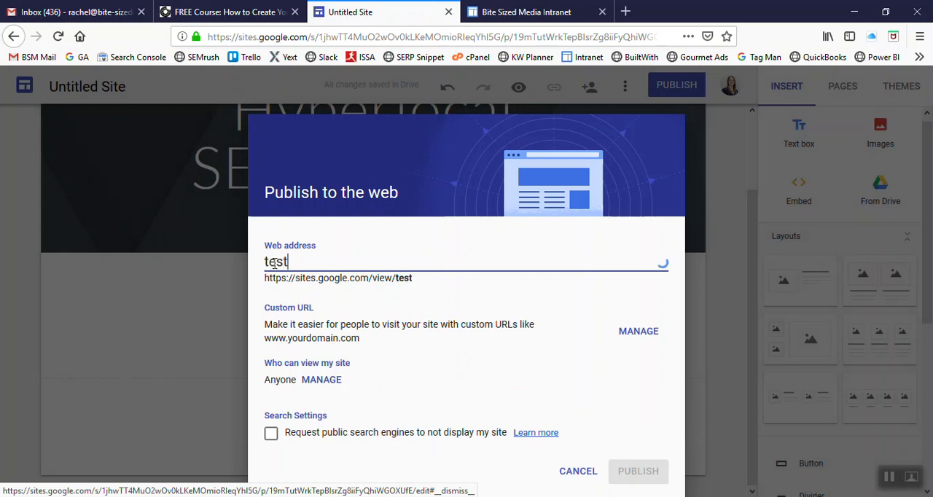
key("BackSpace")
key("BackSpace")
key("BackSpace")
key("BackSpace")
type("hy")
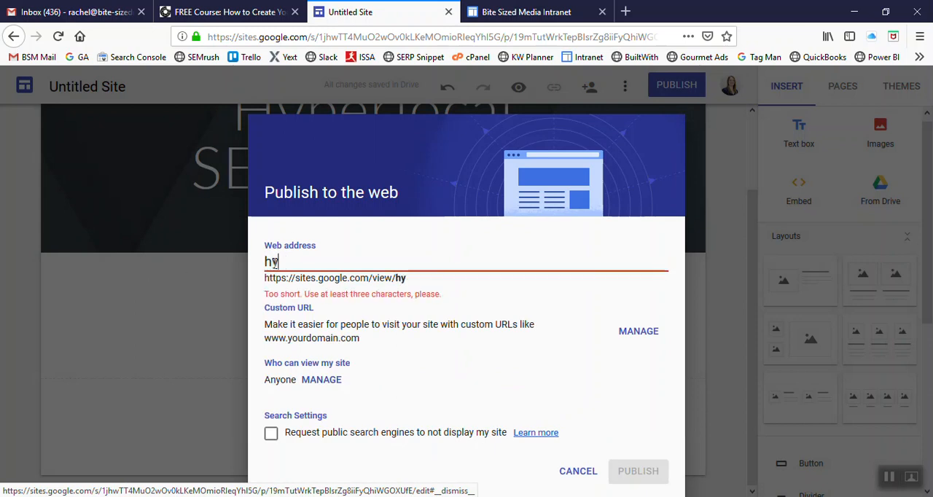
type("perlocalseoaca")
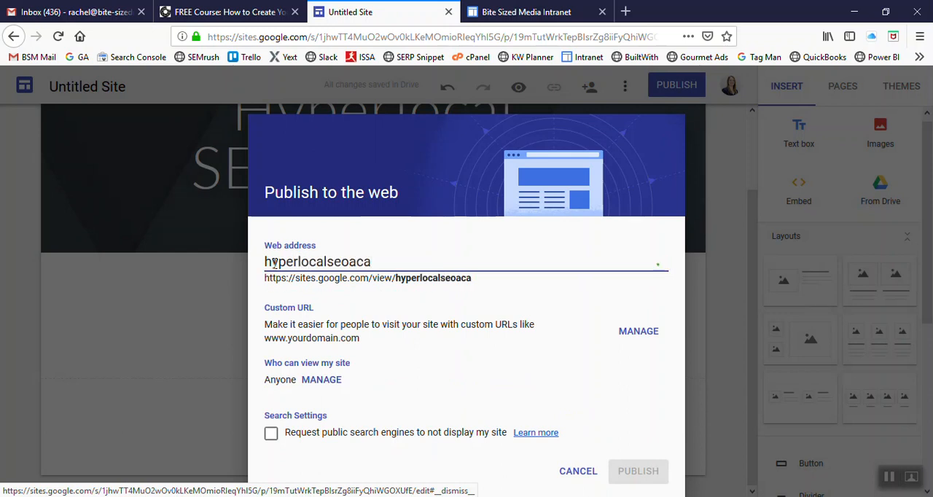
type("demy")
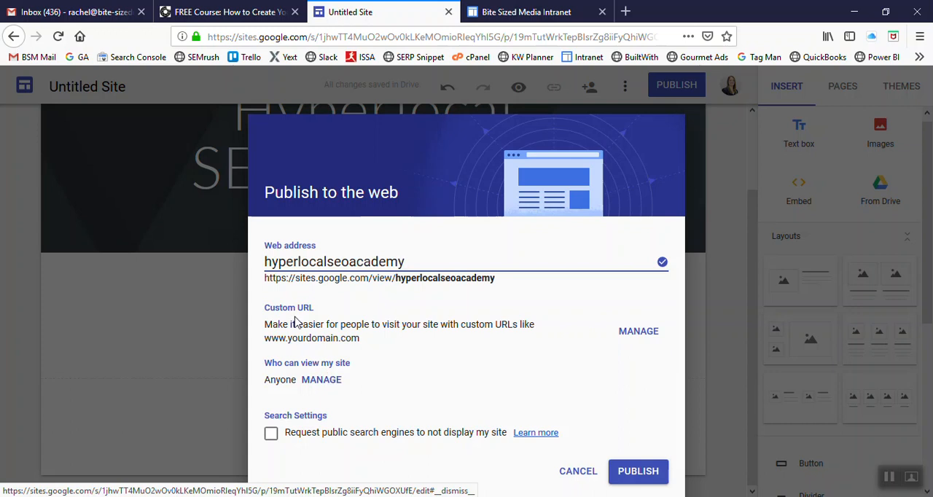
Step: Review the site's custom URL option and its sharing and access settings without changing them
left_click(638, 332)
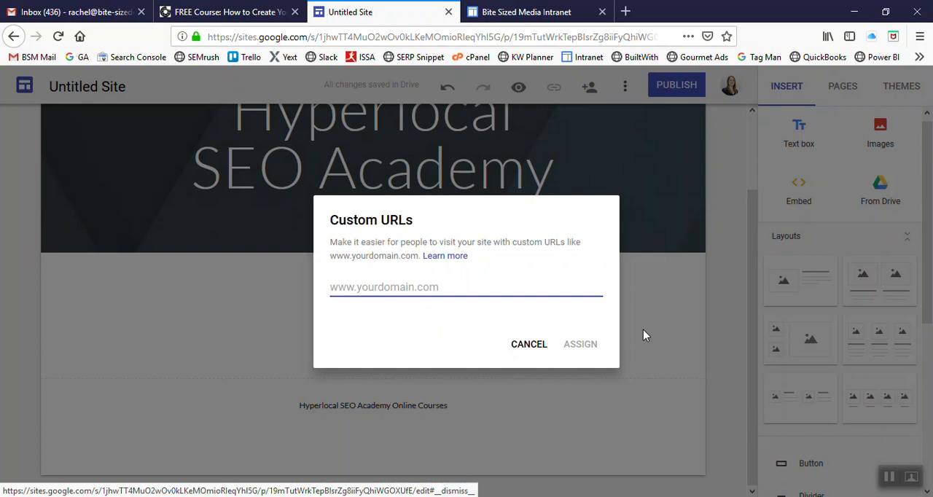
left_click(543, 348)
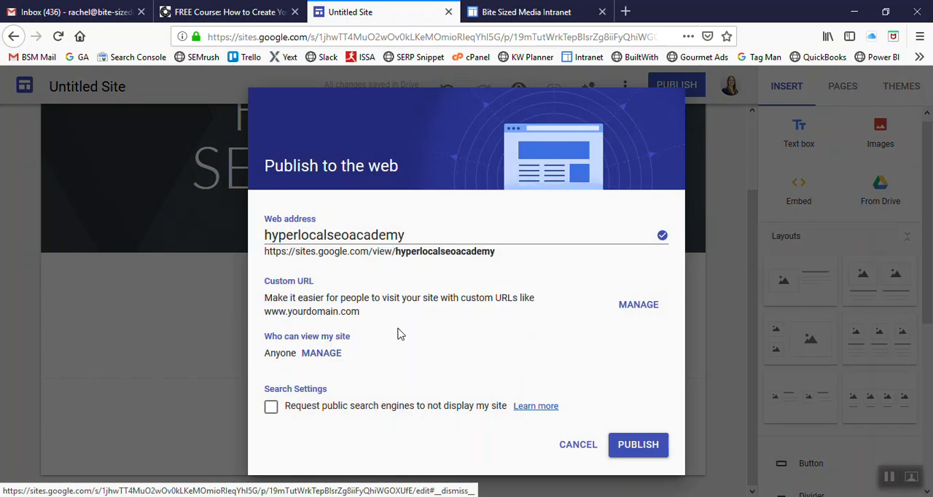
left_click(323, 356)
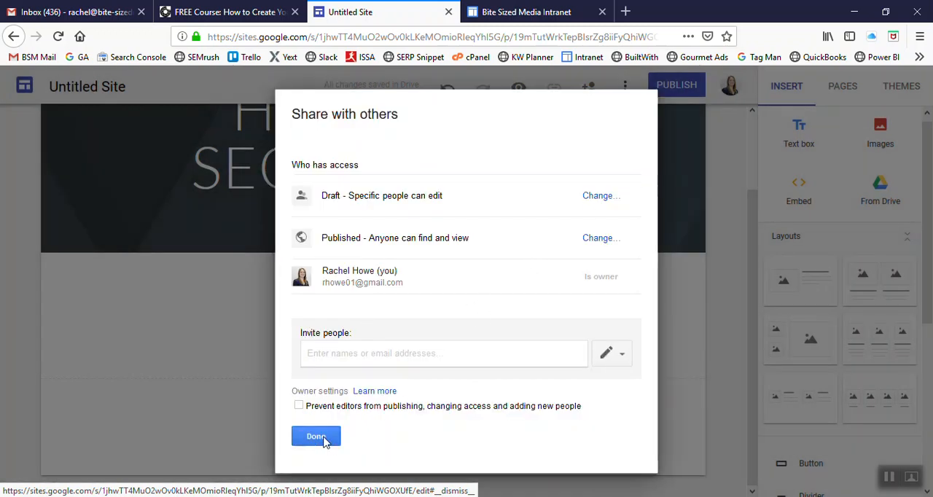
left_click(323, 442)
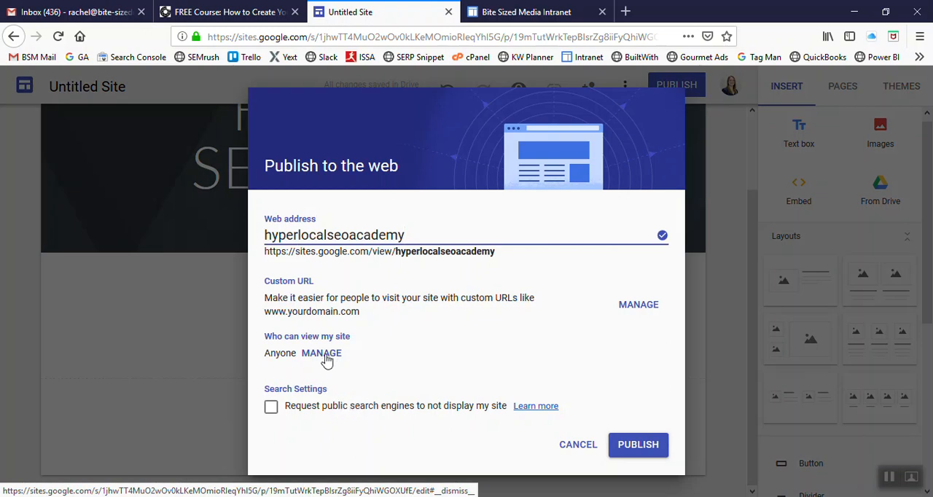
Step: Publish the site with the request that public search engines not display it, and view the published page
left_click(270, 410)
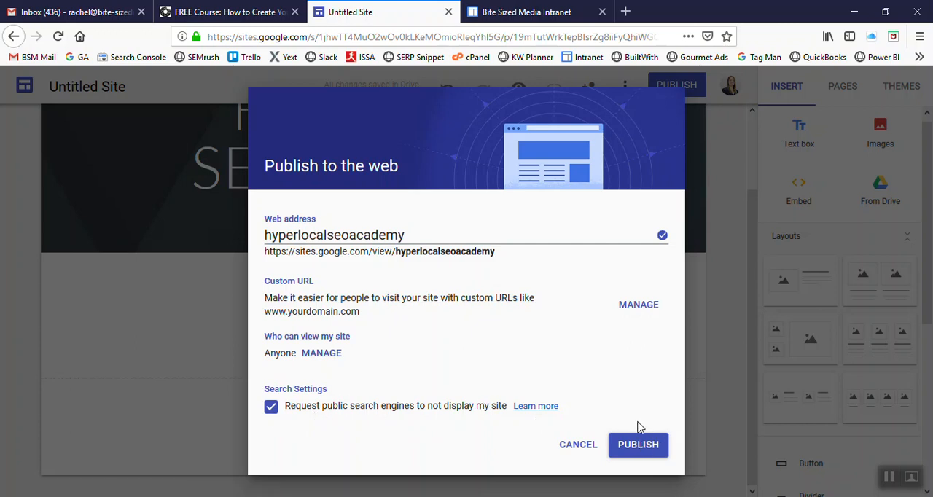
left_click(648, 446)
right_click(649, 446)
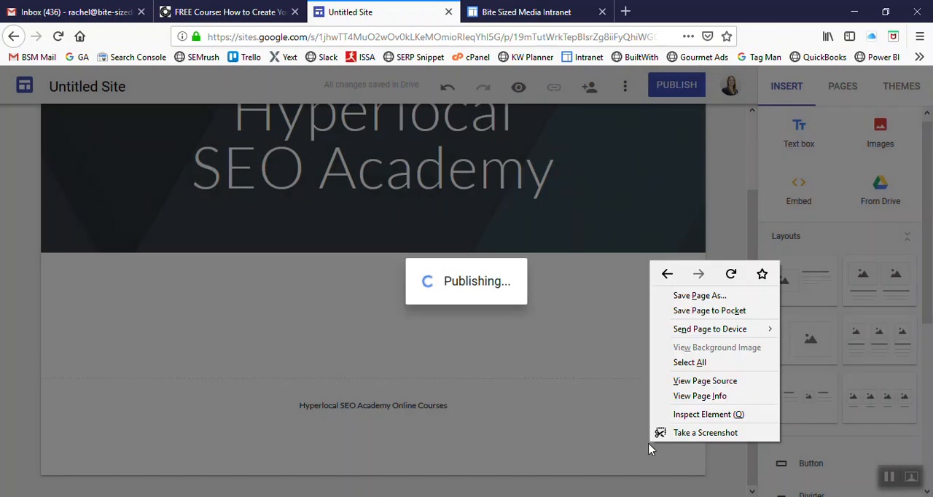
left_click(632, 481)
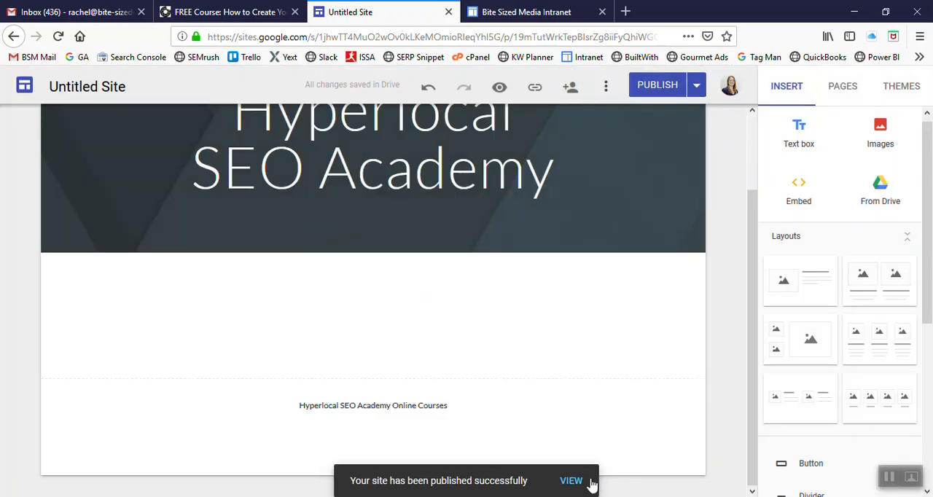
left_click(573, 483)
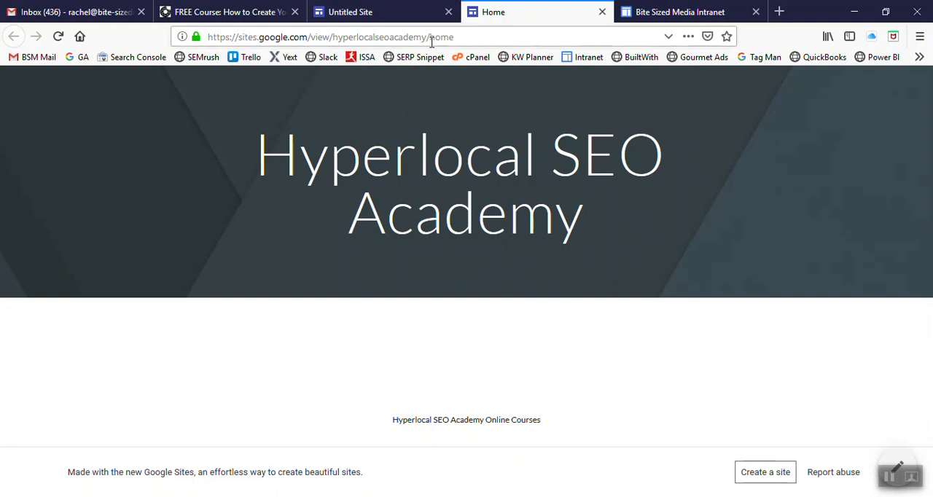
left_click(602, 12)
Step: Insert the two-column layout with an image placeholder above text in each column, below the page header
scroll(752, 260, "up", 2)
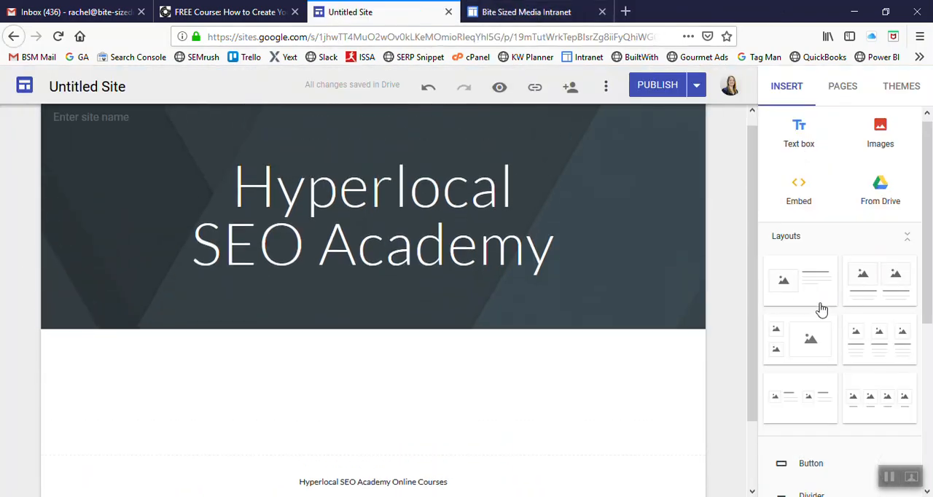
scroll(865, 335, "down", 3)
scroll(868, 337, "up", 3)
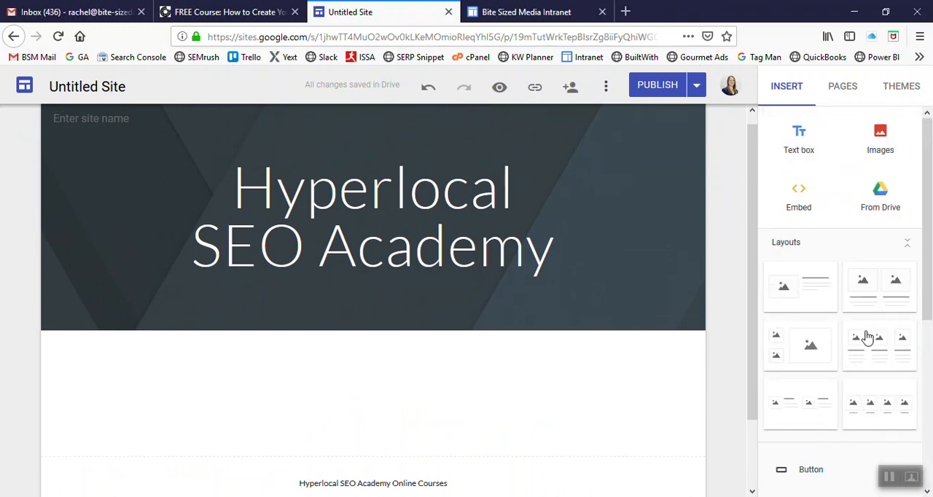
left_click(871, 299)
scroll(697, 316, "up", 3)
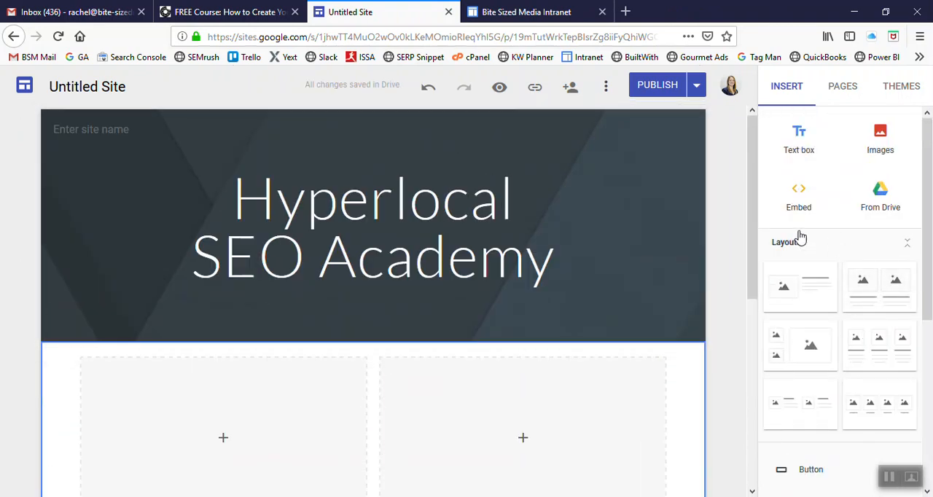
scroll(598, 433, "down", 5)
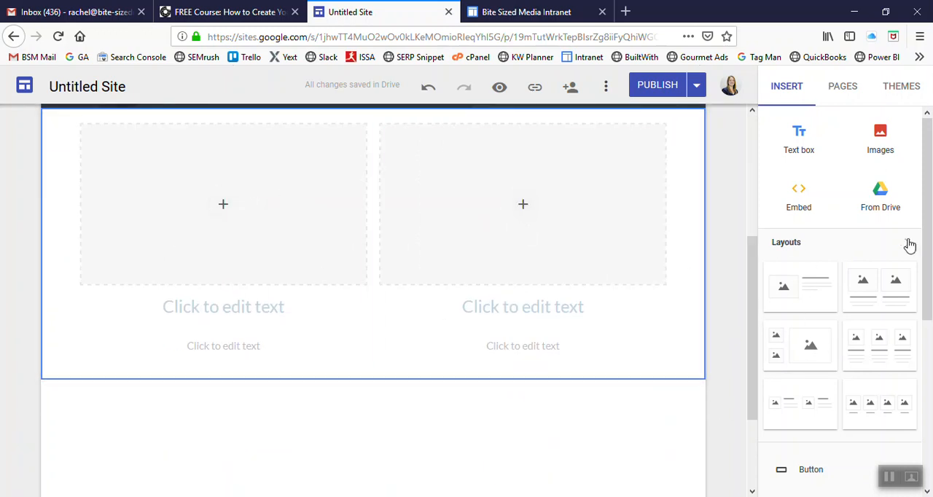
Step: Examine the calendars and Google Docs files available for embedding in the page without inserting any
scroll(892, 277, "down", 4)
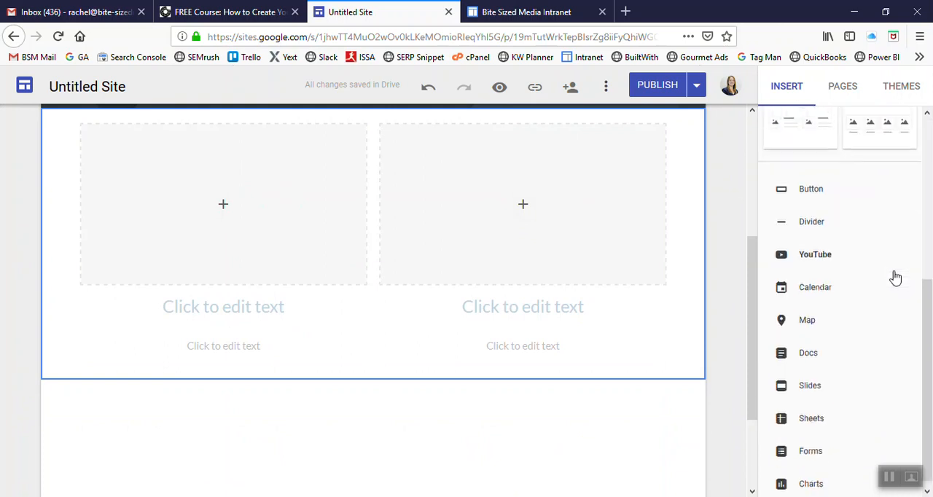
left_click(818, 286)
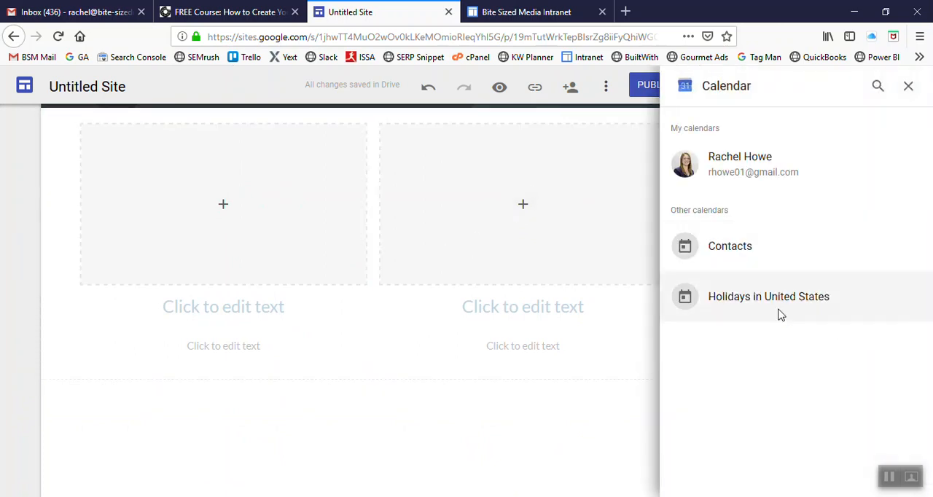
left_click(908, 87)
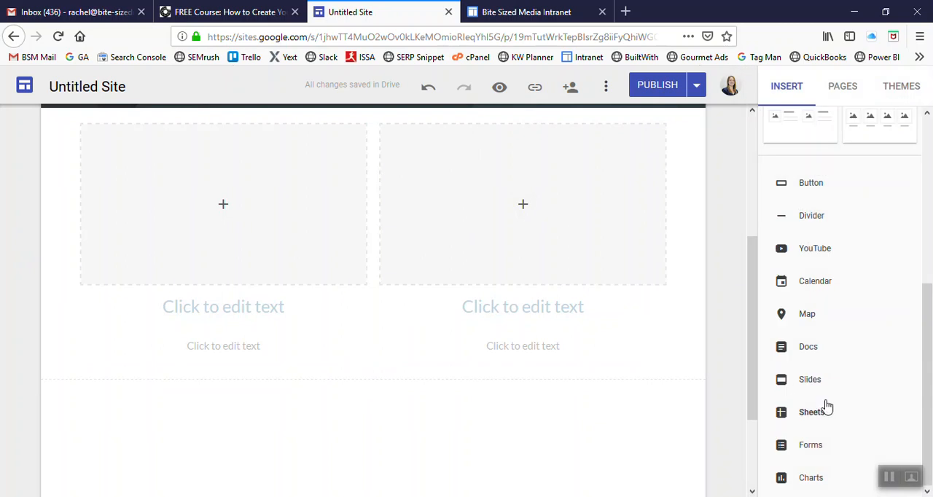
left_click(811, 349)
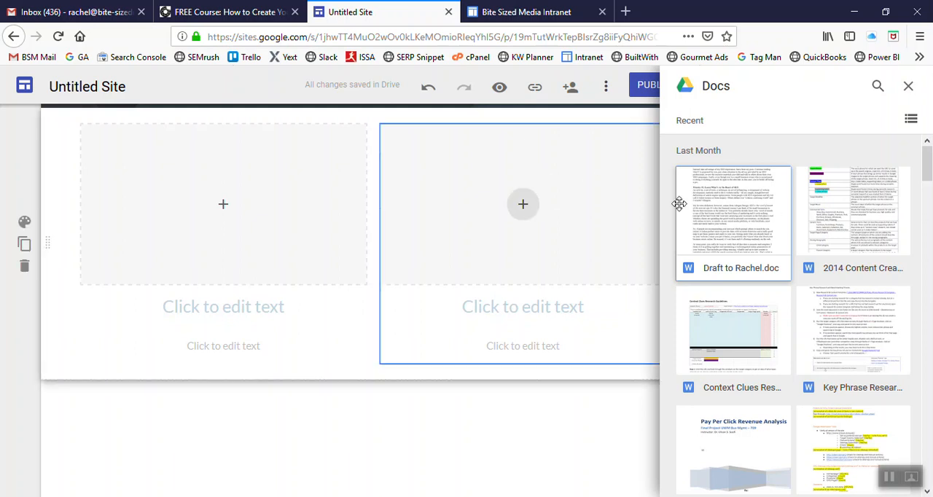
left_click(908, 86)
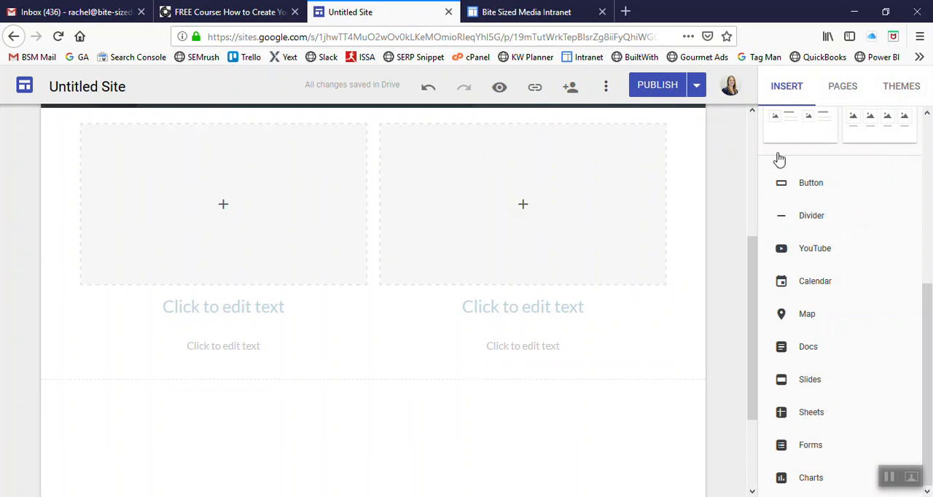
scroll(692, 280, "up", 3)
Step: Add a new top-level page named Services to the site
left_click(843, 86)
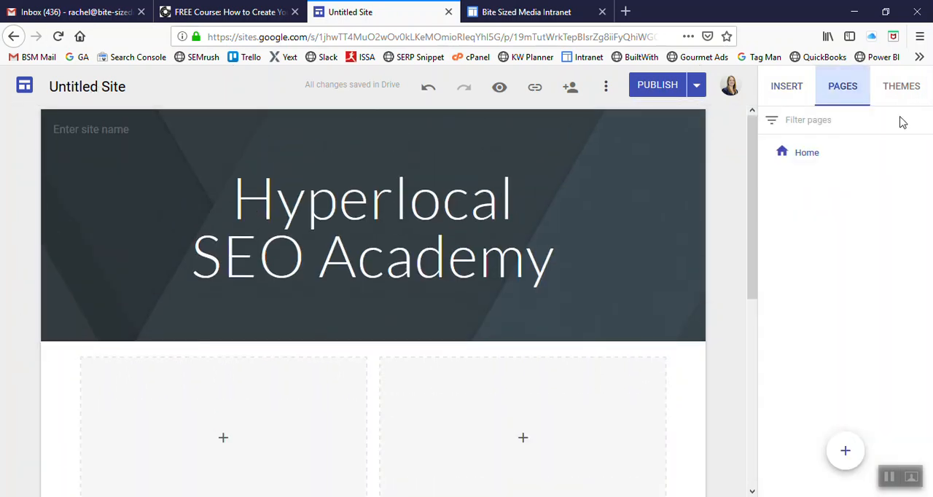
mouse_move(849, 445)
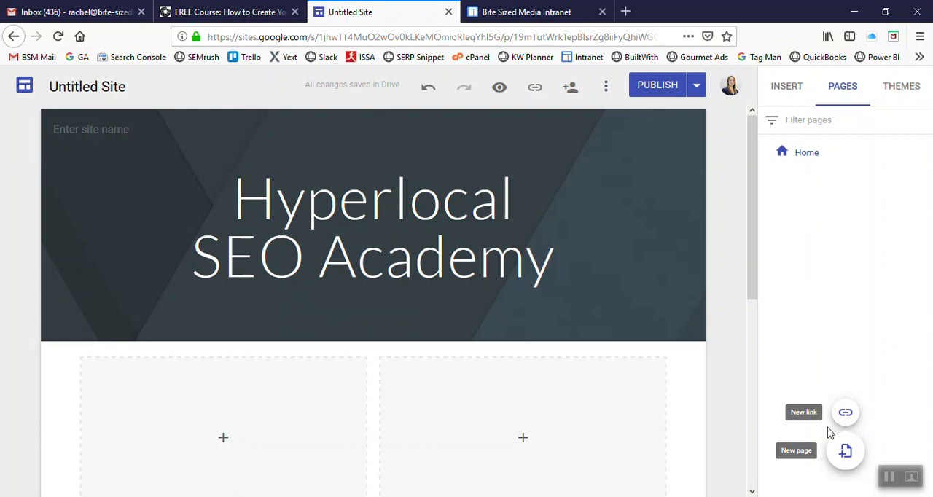
left_click(845, 454)
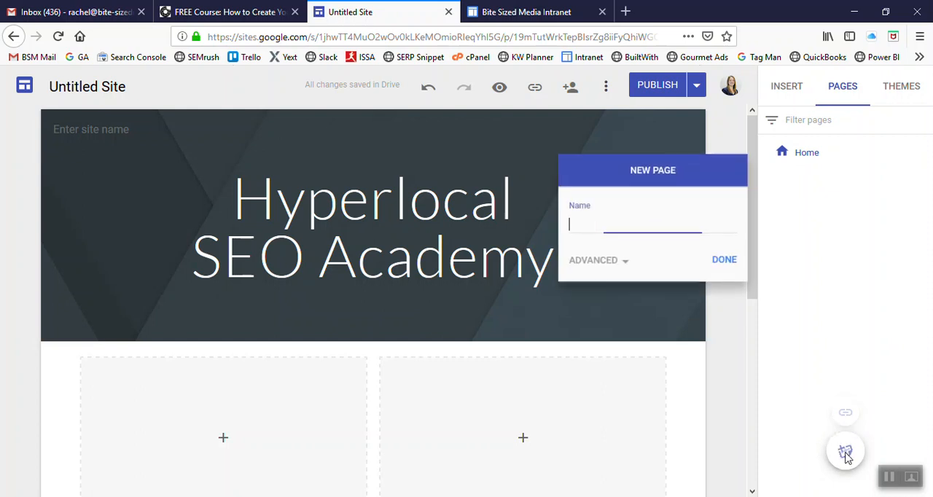
type("Services")
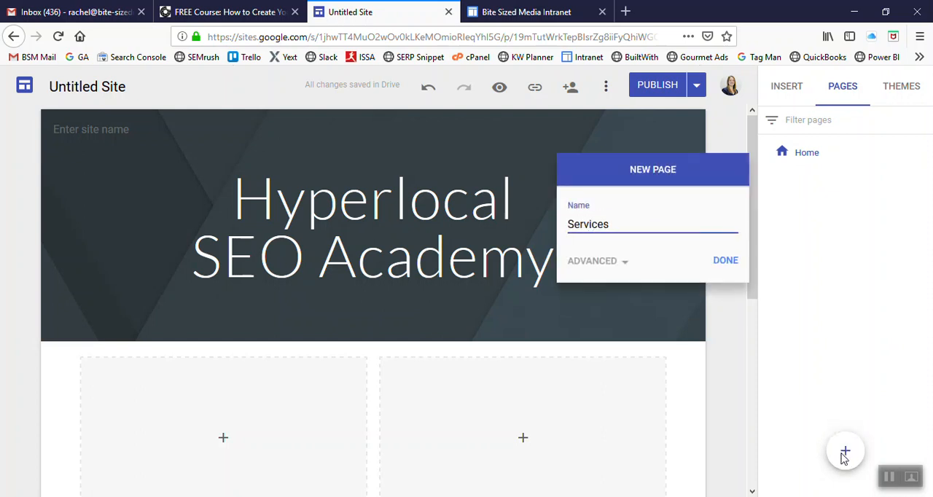
left_click(730, 267)
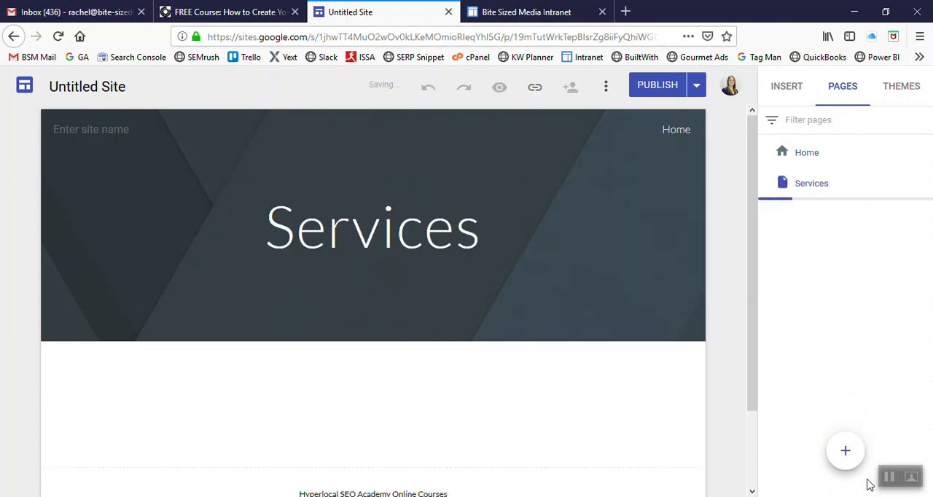
Step: Add another top-level page named Client Documents to the site
left_click(845, 454)
type("Clients")
key("BackSpace")
type("Documents")
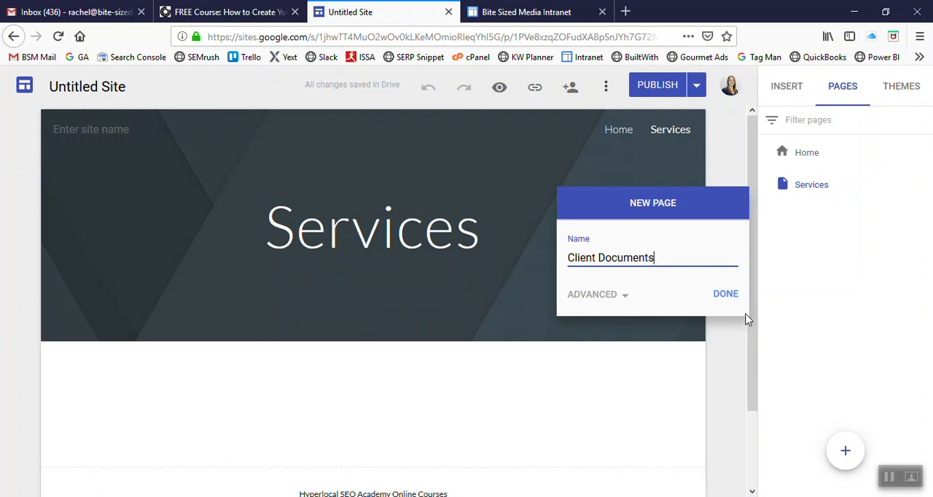
left_click(726, 295)
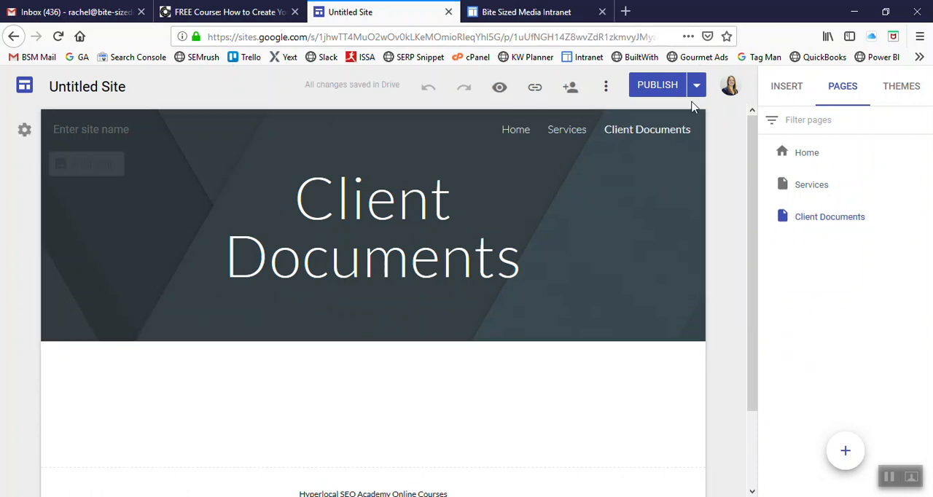
Step: Publish the site with its new pages, check the live Client Documents and Home pages, and close the published view
left_click(661, 86)
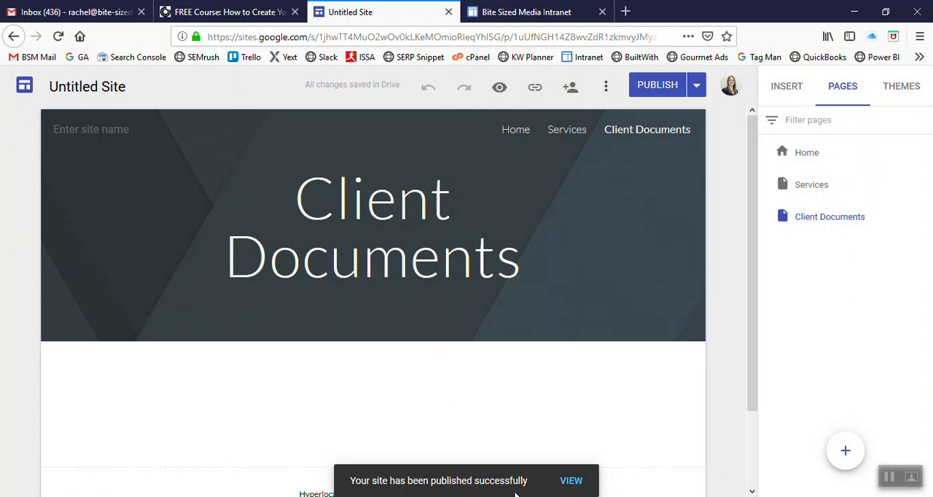
left_click(566, 484)
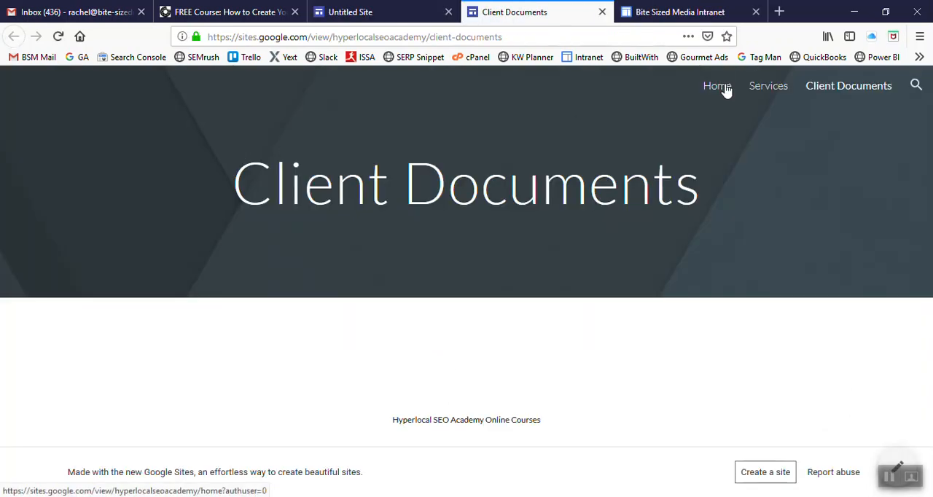
left_click(718, 86)
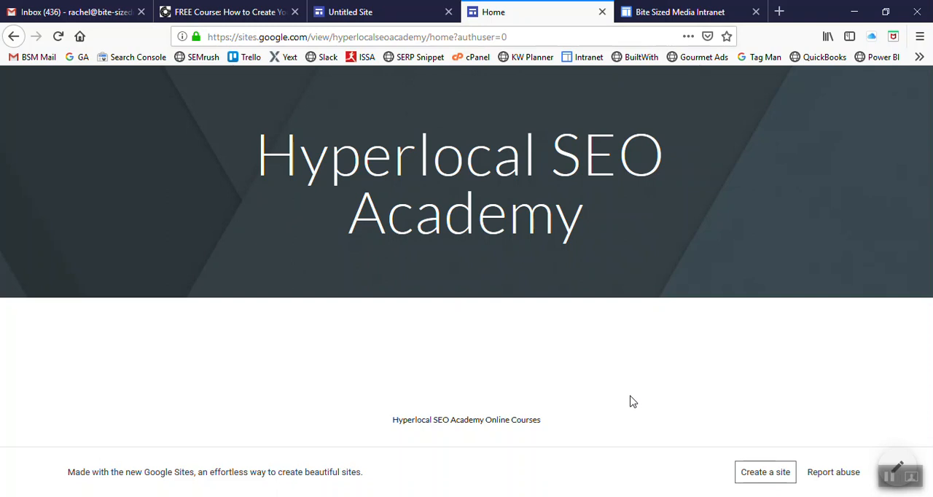
left_click(602, 12)
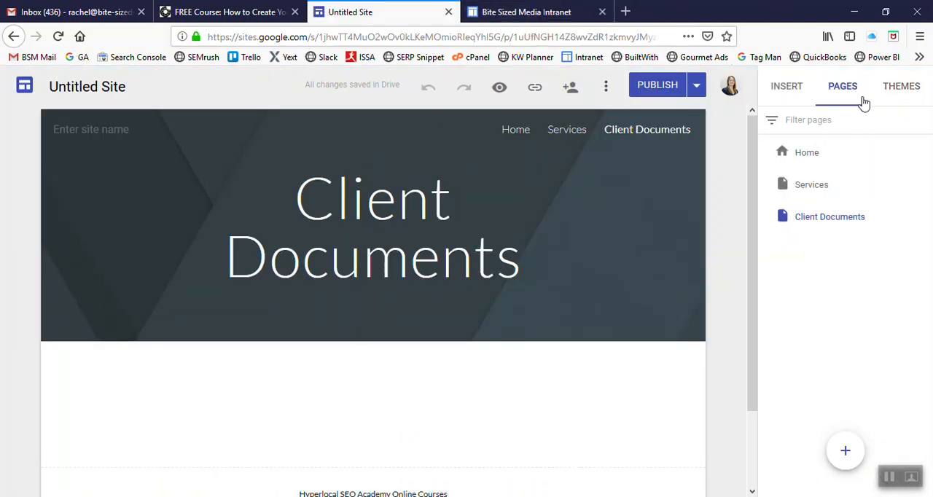
left_click(787, 91)
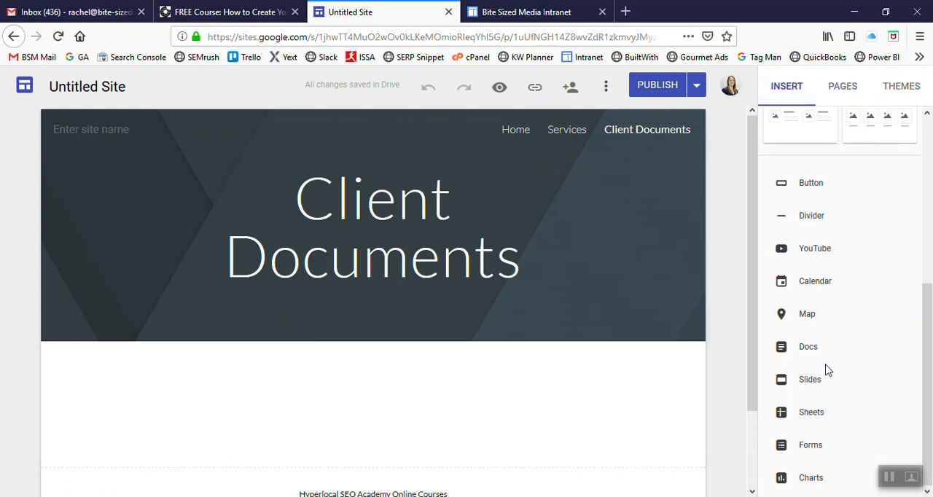
scroll(826, 369, "up", 5)
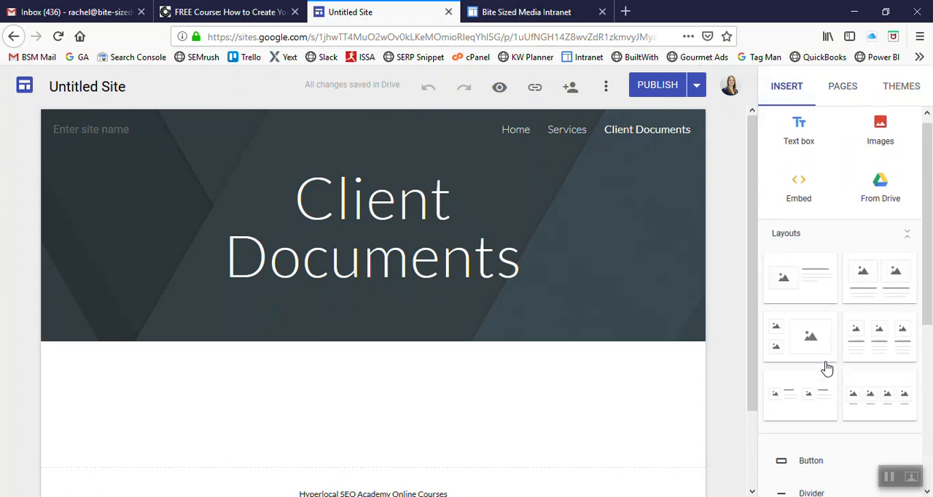
Step: Add a subpage named Services beneath the Home page
left_click(846, 88)
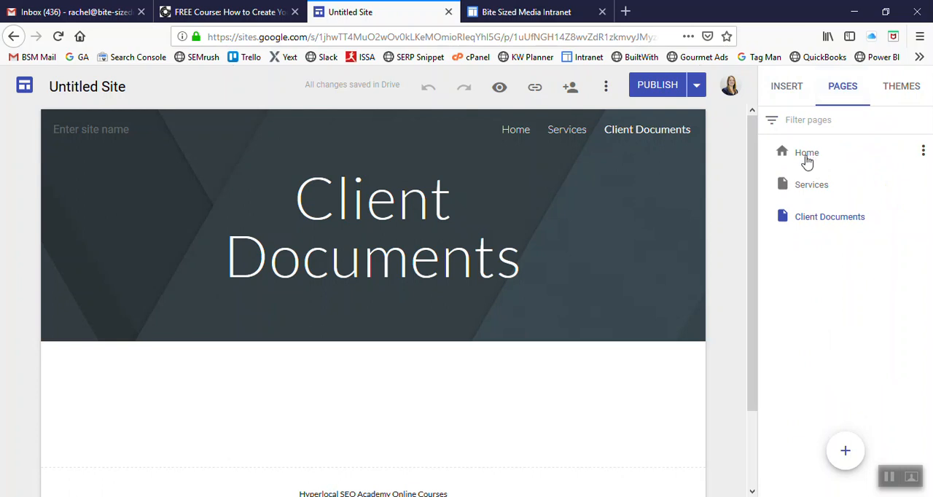
left_click(922, 152)
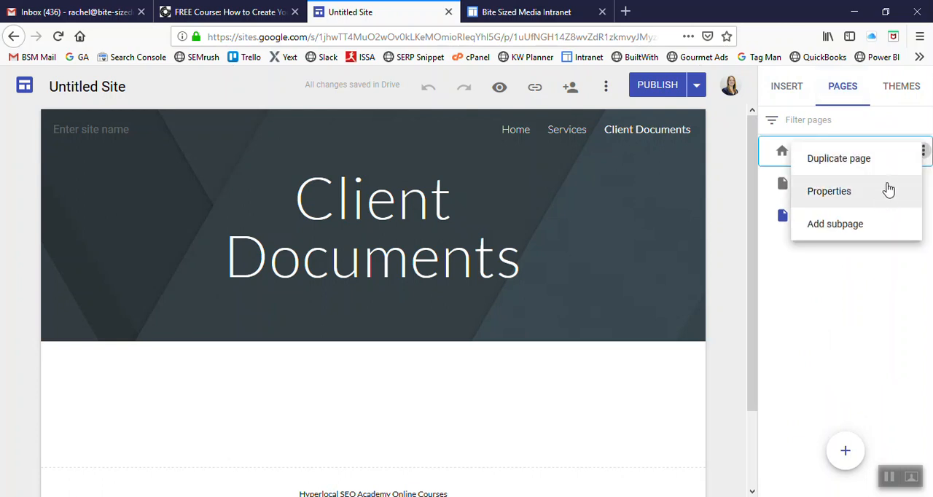
left_click(923, 151)
left_click(924, 153)
left_click(855, 226)
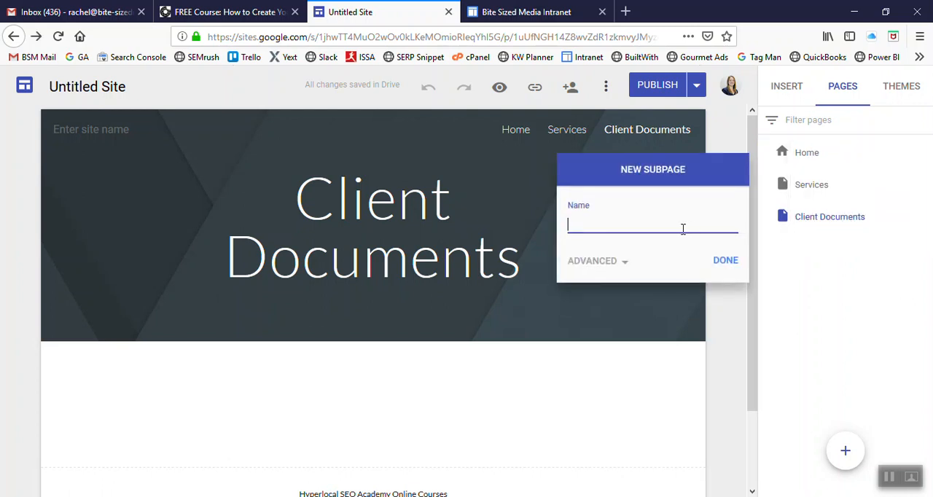
type("Services")
left_click(613, 261)
left_click(663, 225)
left_click(725, 311)
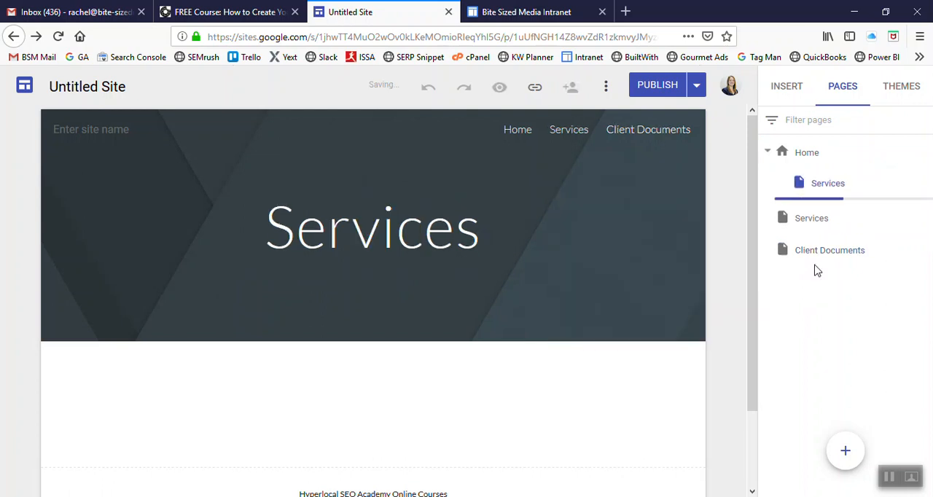
Step: Publish the site again and check the live Home, Services and Client Documents pages through the site navigation
left_click(661, 87)
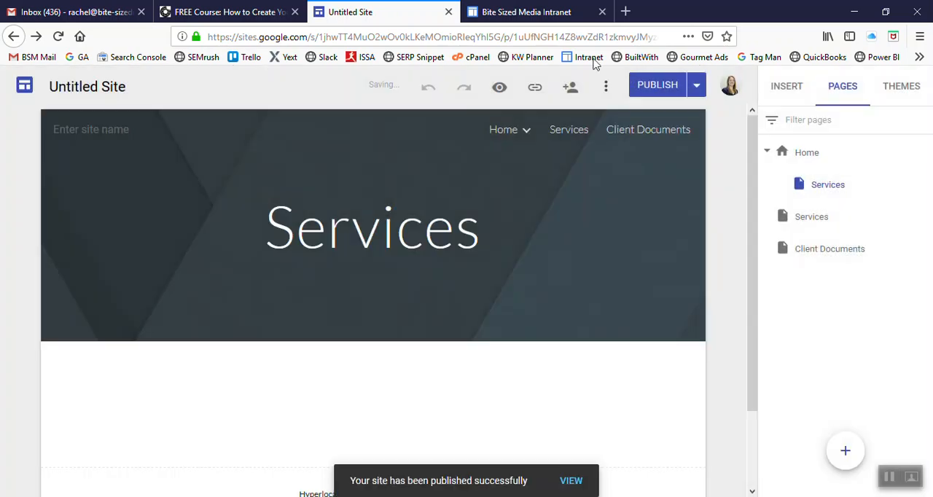
left_click(564, 483)
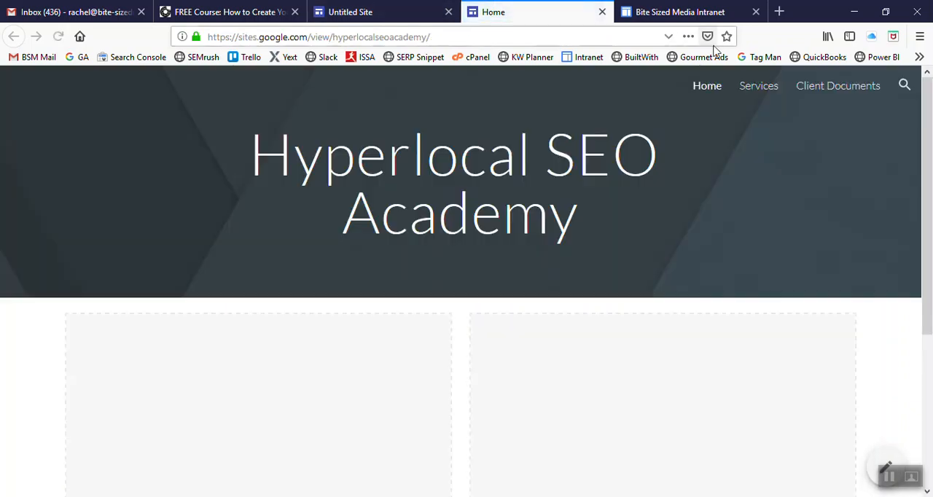
left_click(769, 90)
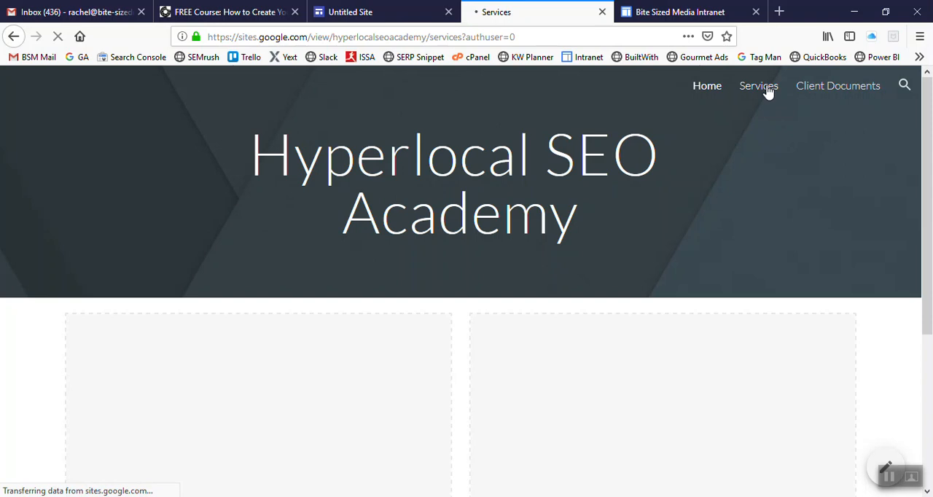
left_click(810, 91)
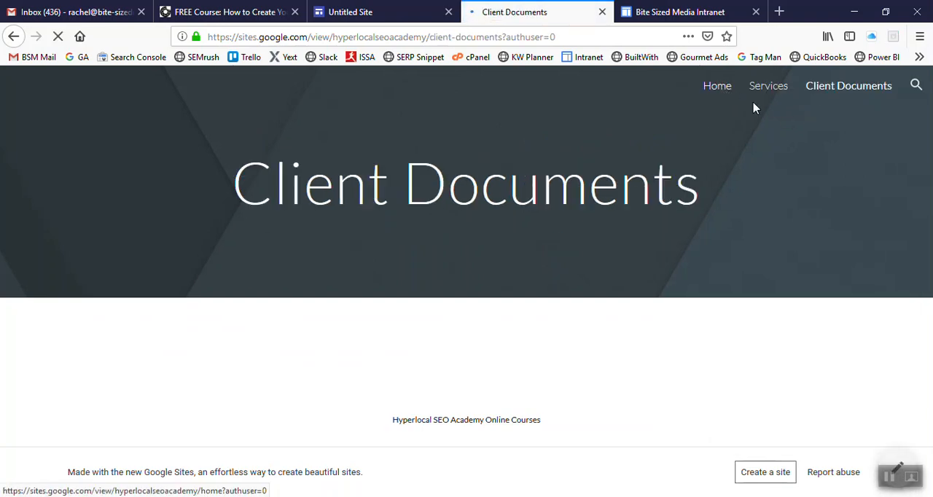
left_click(724, 90)
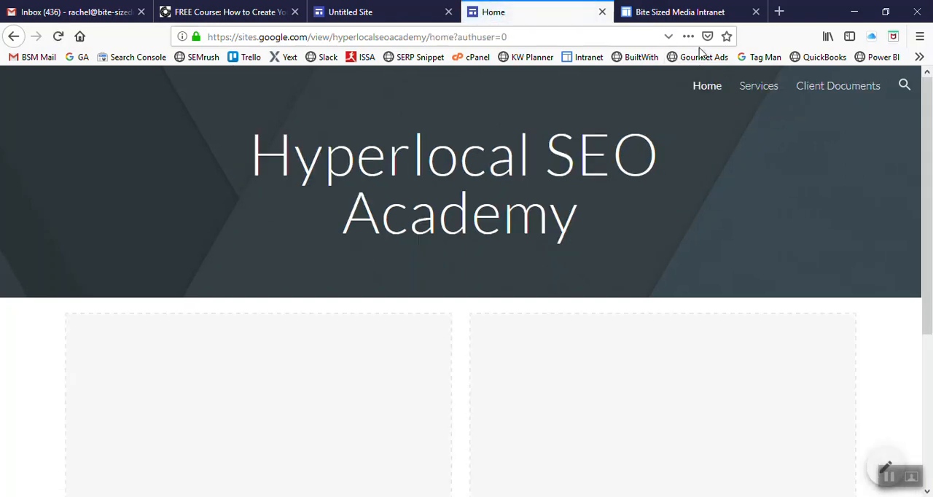
scroll(856, 312, "down", 3)
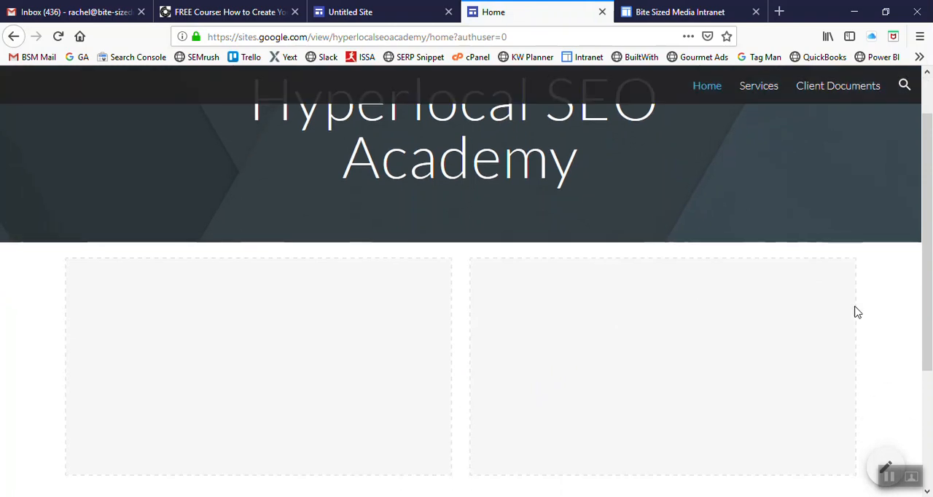
scroll(885, 327, "up", 3)
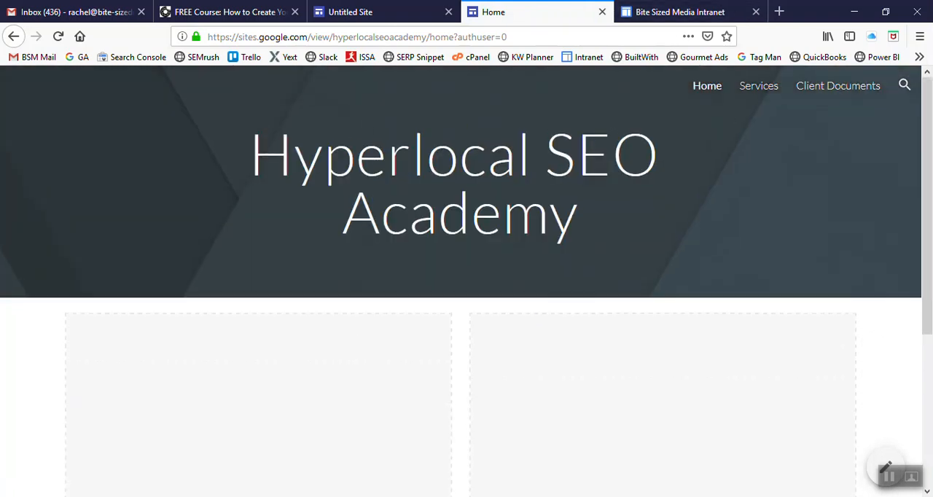
Step: Return to the site editor and show the elements and layouts that can be inserted on the Services subpage
left_click(388, 10)
key("ctrl+Tab")
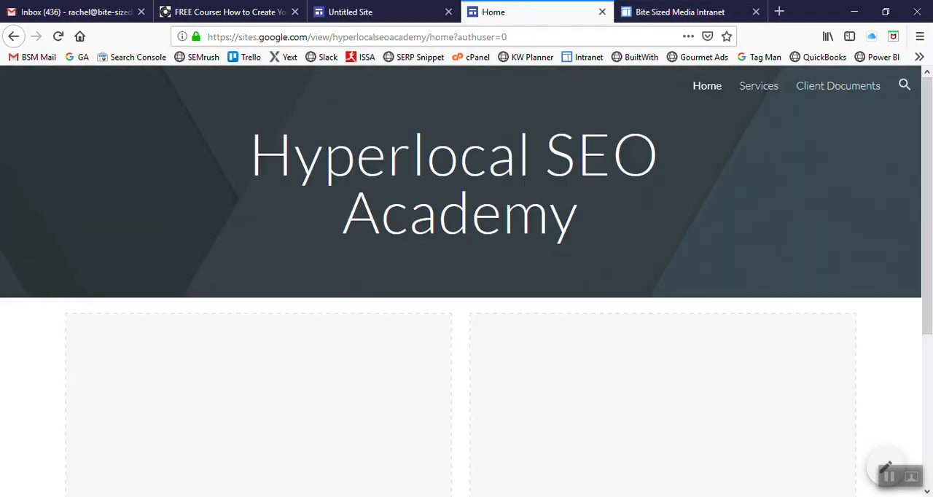
left_click(387, 12)
left_click(790, 88)
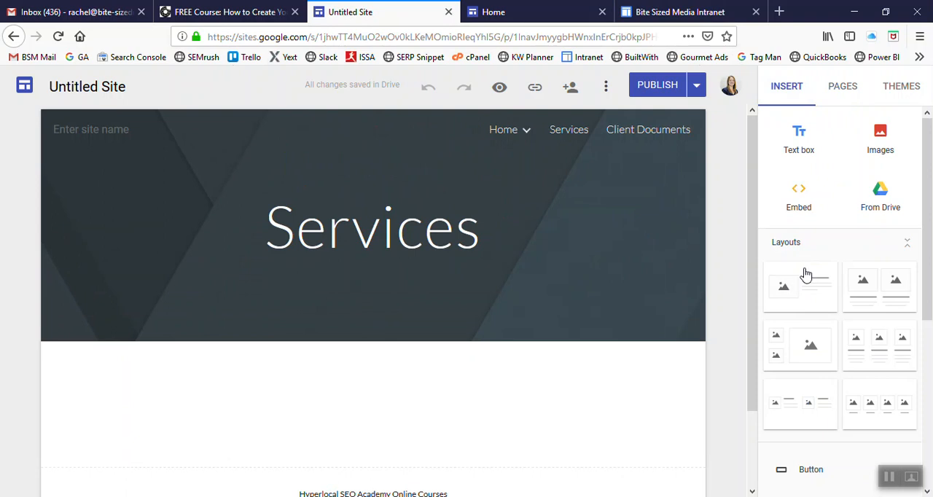
Step: Switch to the Bite Sized Media Intranet site and review its Sales page's links, tools and attached files as an example
left_click(693, 11)
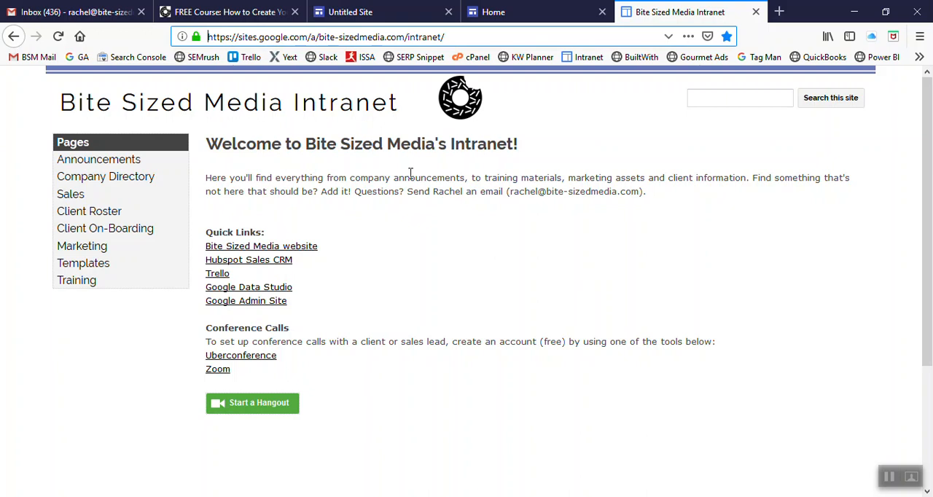
left_click(66, 194)
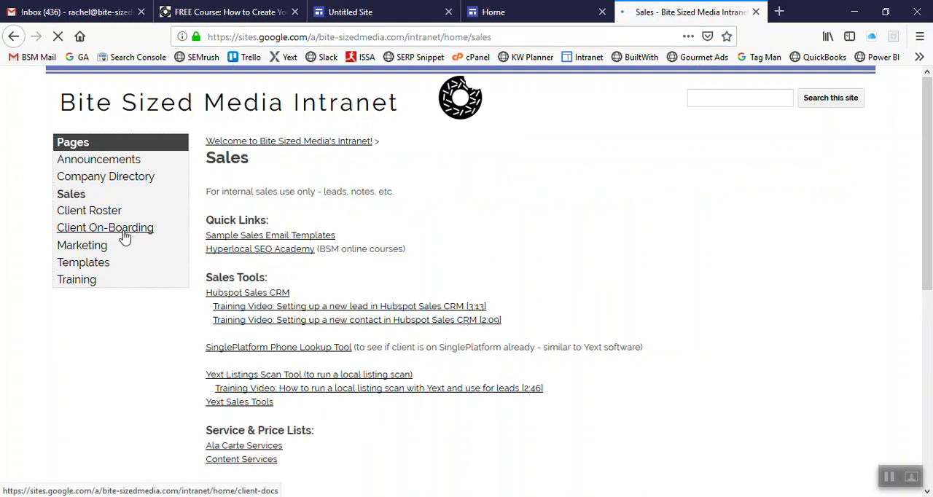
scroll(240, 240, "down", 2)
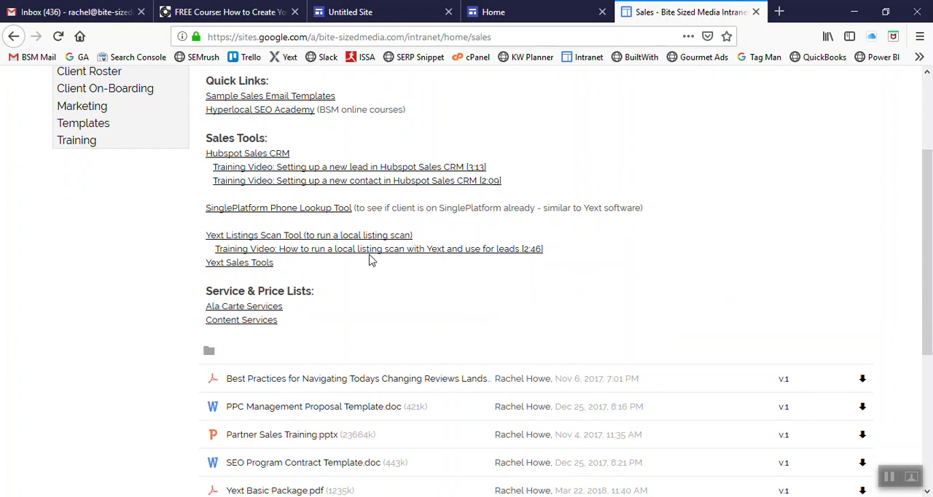
Step: Examine the Sales page's service and price lists and its attached sales files
triple_click(235, 308)
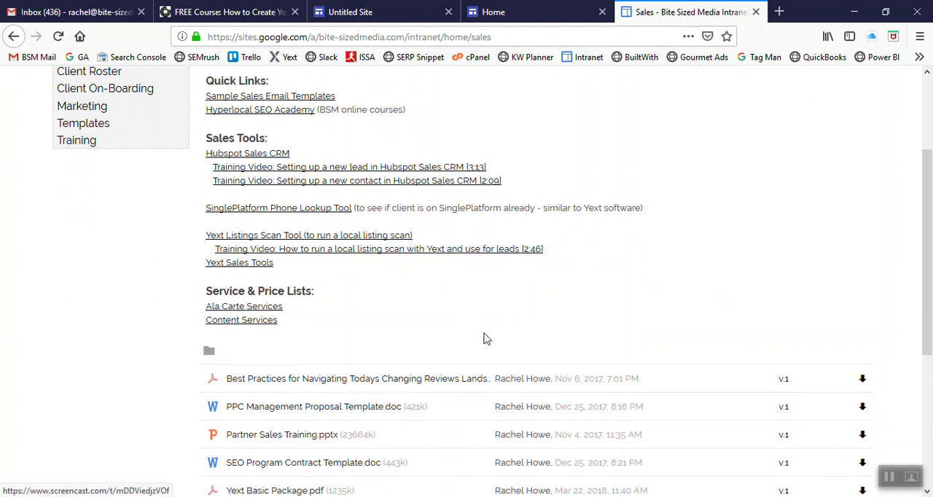
scroll(486, 338, "down", 5)
scroll(486, 338, "up", 4)
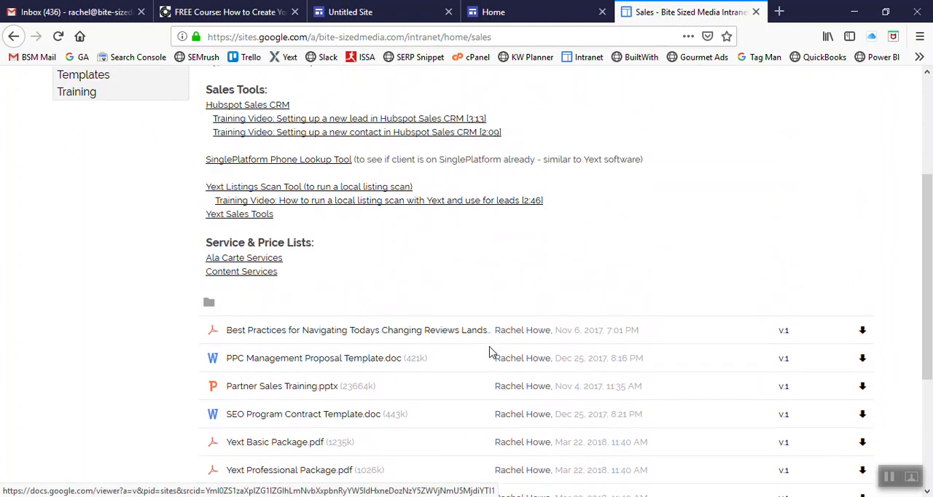
scroll(493, 352, "up", 4)
scroll(148, 274, "down", 3)
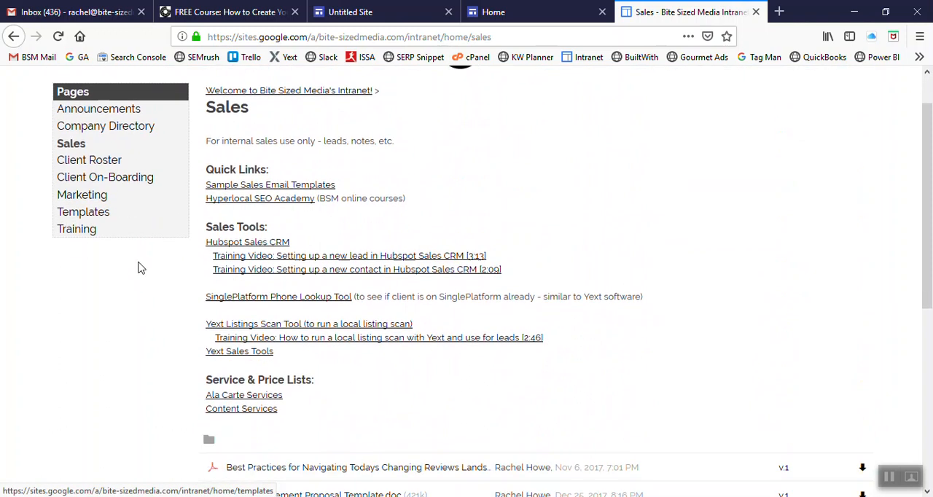
scroll(129, 229, "up", 3)
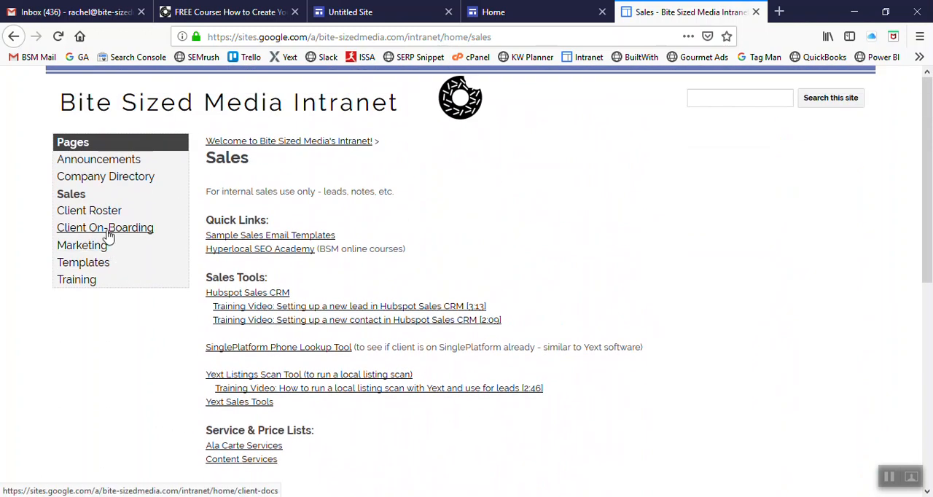
Step: View the Client On-Boarding page's attached files and the Announcements page's posts
left_click(107, 230)
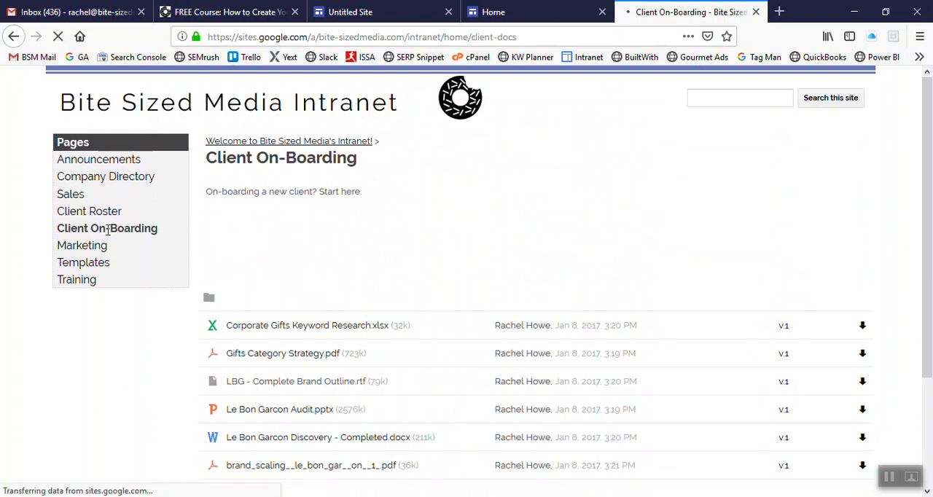
scroll(123, 265, "down", 3)
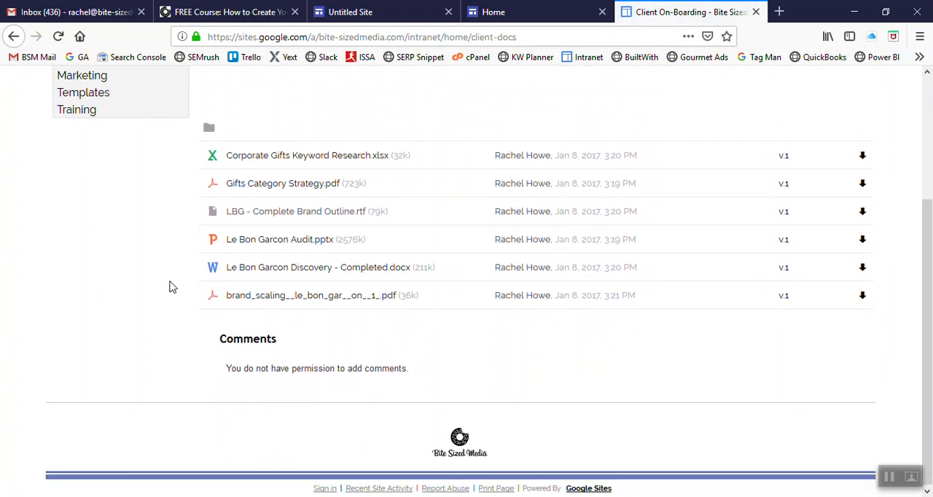
scroll(99, 210, "up", 3)
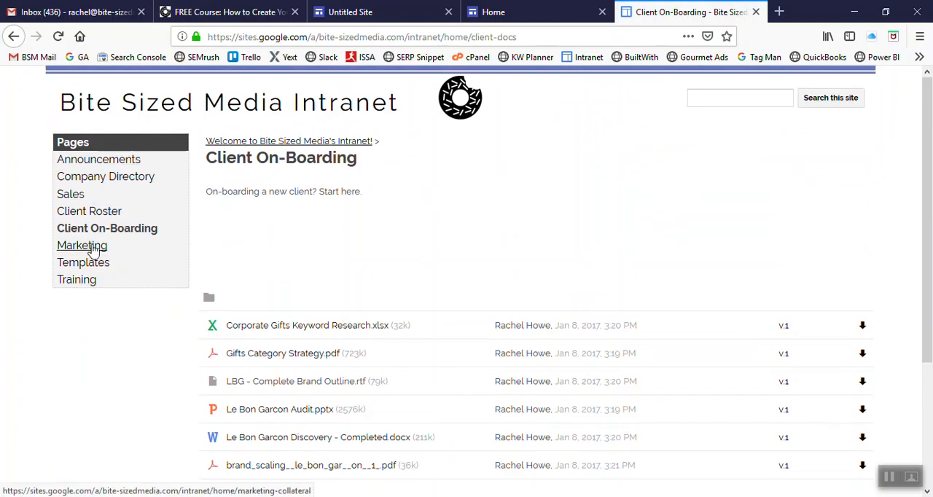
left_click(84, 165)
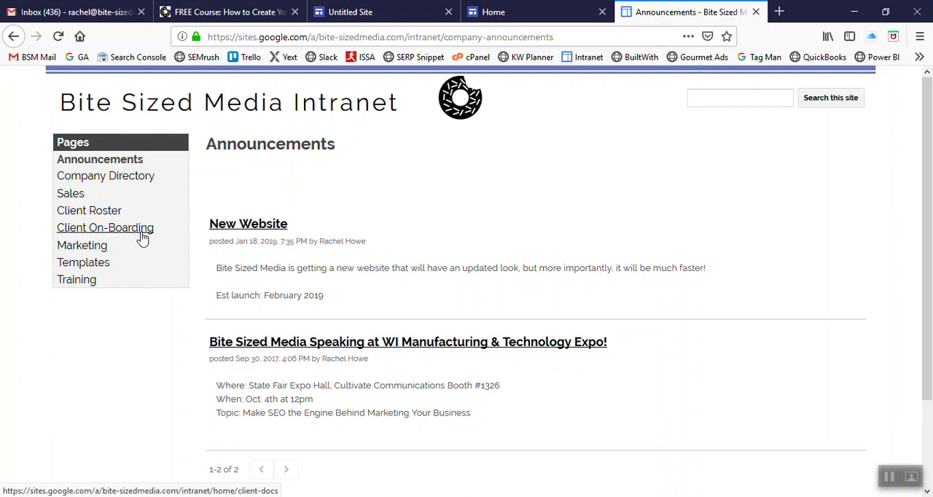
Step: Open the Training page and review its training videos, helpful websites and tools sections
left_click(102, 282)
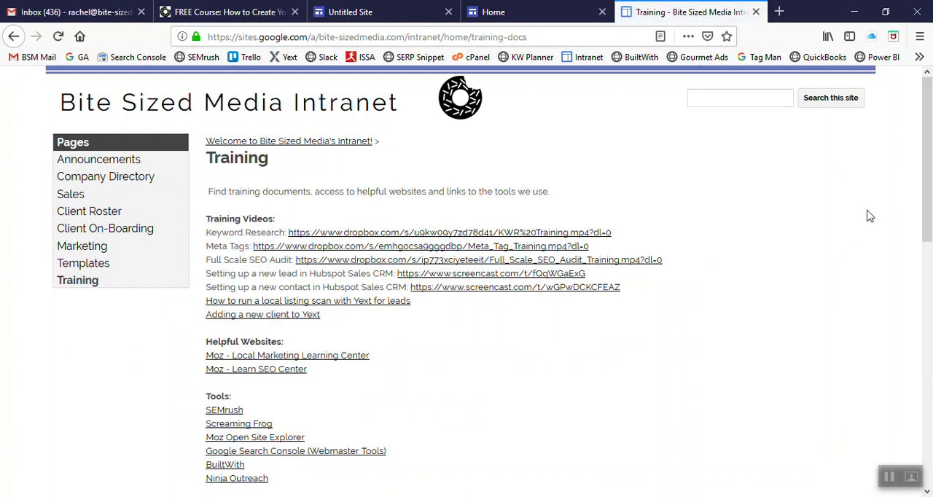
double_click(257, 218)
scroll(501, 351, "down", 3)
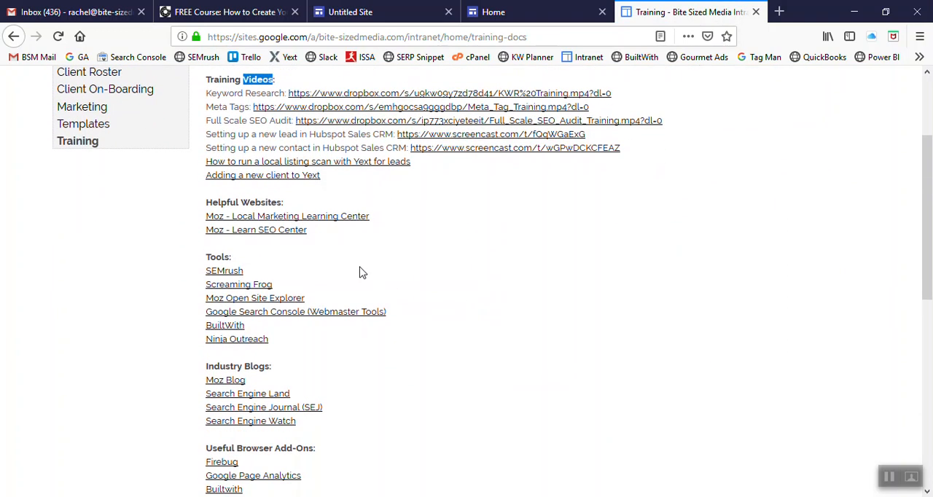
triple_click(236, 204)
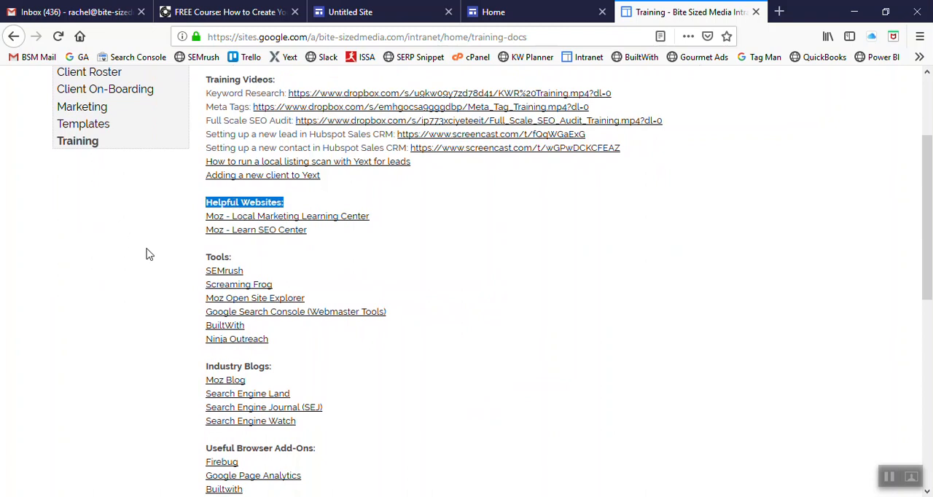
scroll(232, 255, "down", 2)
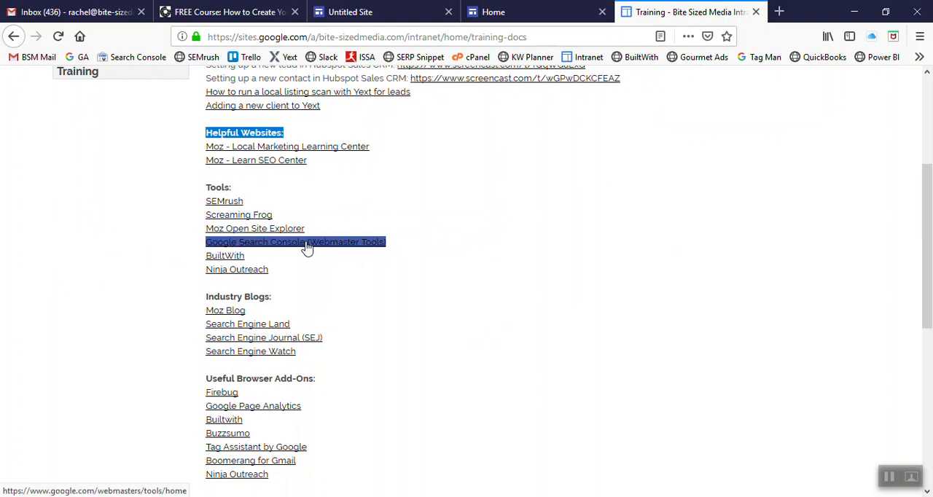
left_click(223, 188)
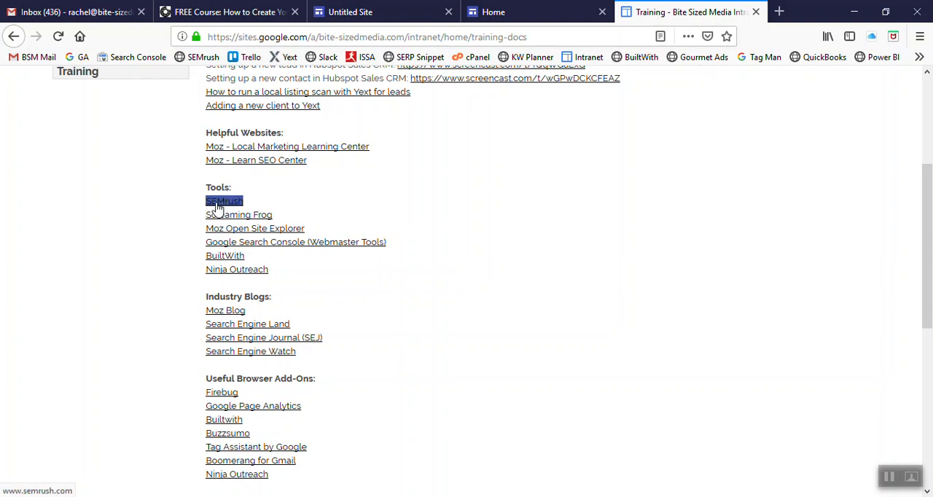
Step: Review the Training page's industry blogs, browser add-ons and attached PDF guides, and return to the intranet's home page
double_click(255, 296)
left_click(249, 291)
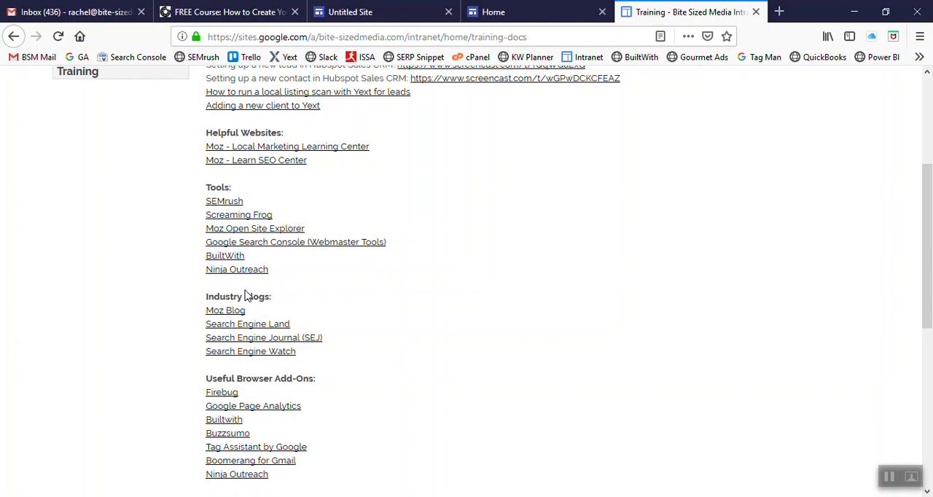
left_click_drag(265, 296, 234, 296)
left_click(220, 293)
scroll(252, 365, "down", 2)
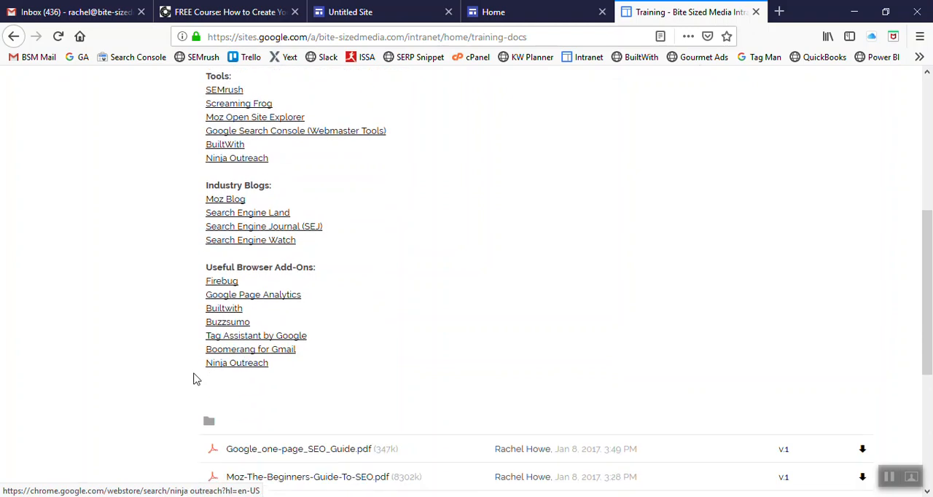
scroll(402, 304, "down", 5)
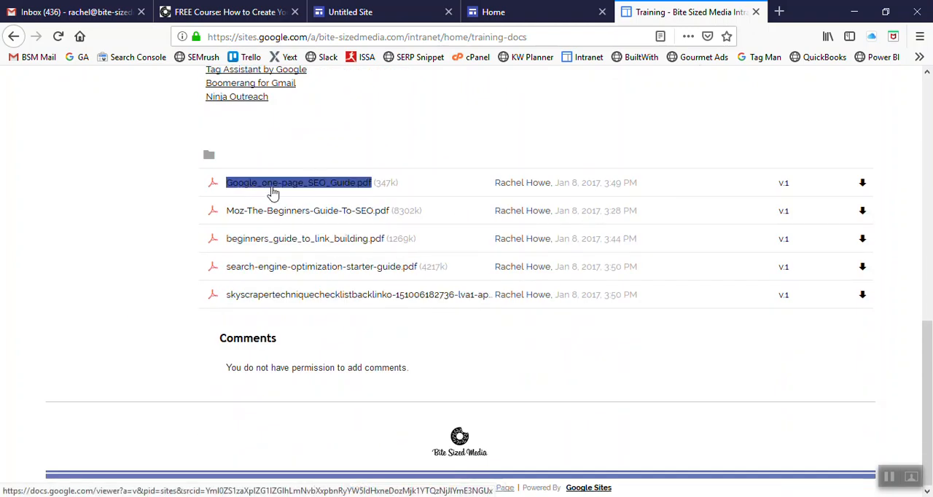
scroll(277, 197, "up", 2)
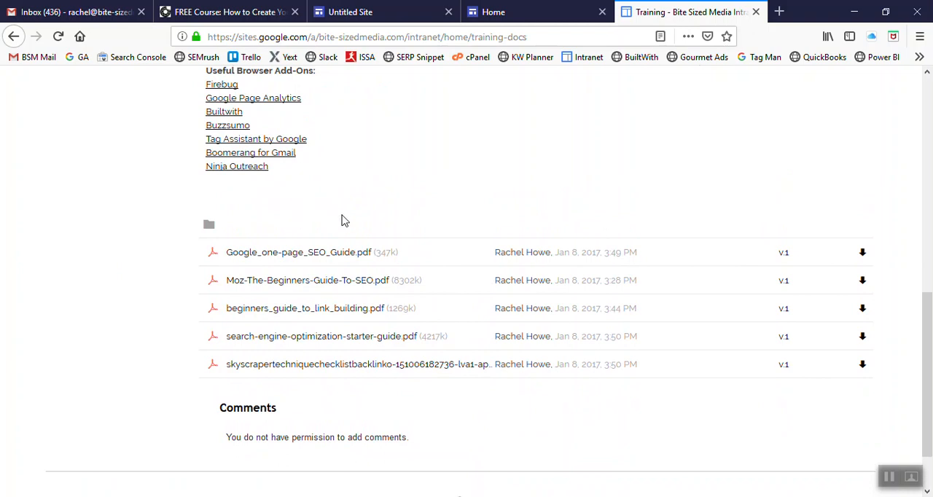
scroll(345, 221, "up", 10)
scroll(352, 221, "up", 1)
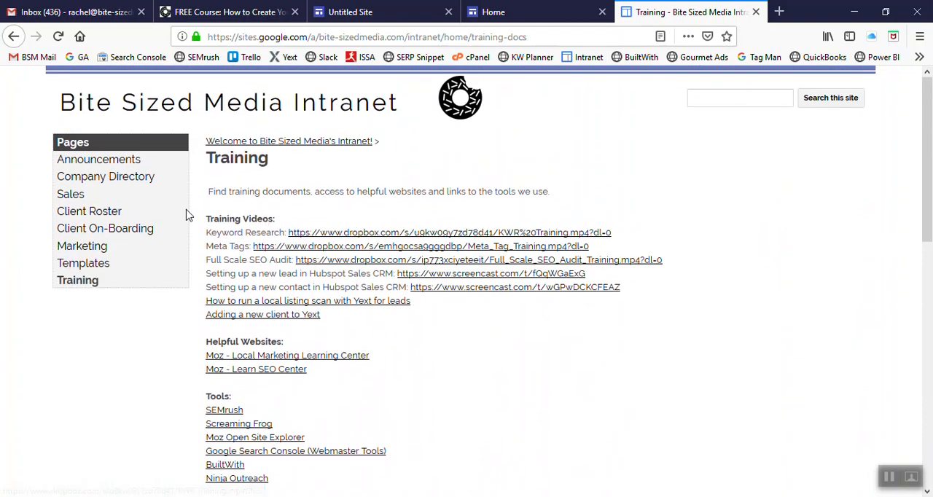
left_click(131, 108)
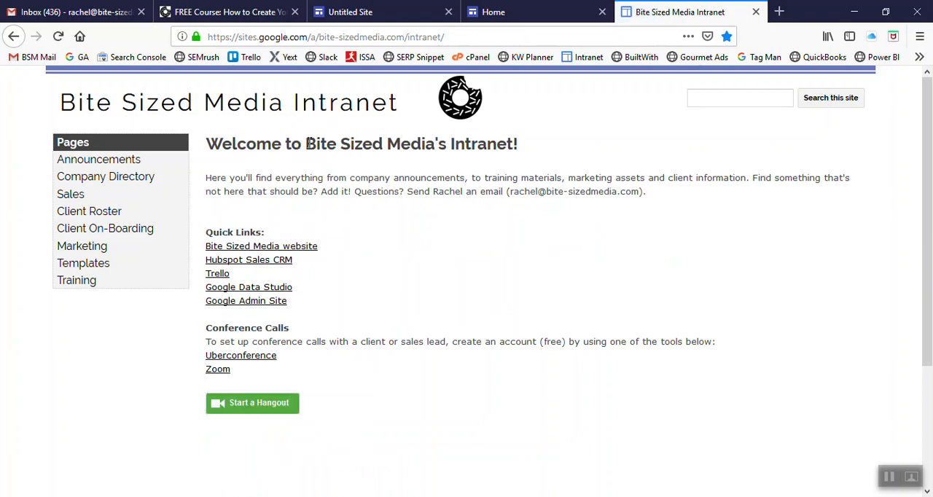